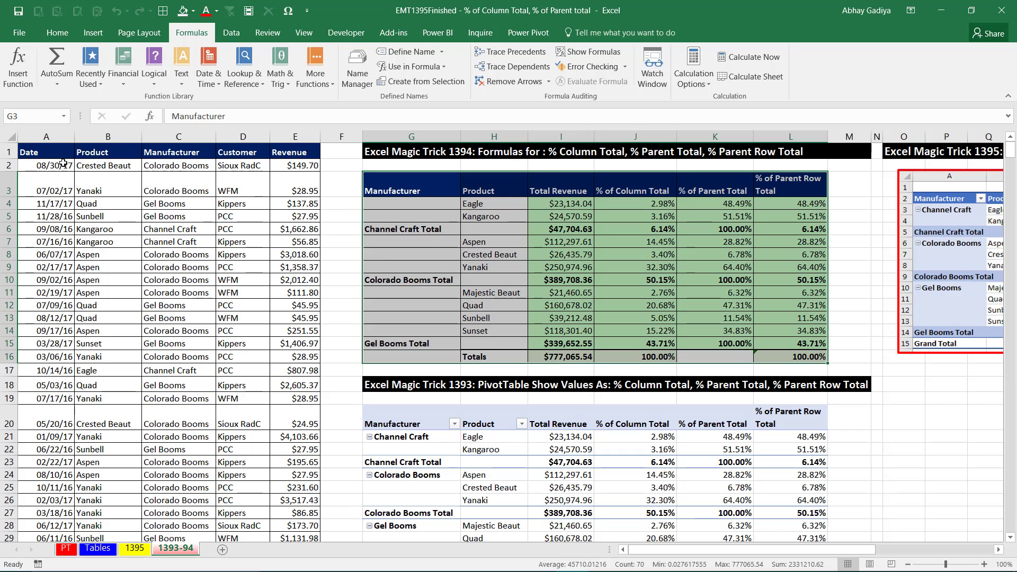
Examine the source sales data and the formulas behind the Total Revenue and percentage columns of the Excel Magic Trick 1394 report.
{"action": "left_click_drag", "start_coordinate": [48, 158], "coordinate": [253, 209]}
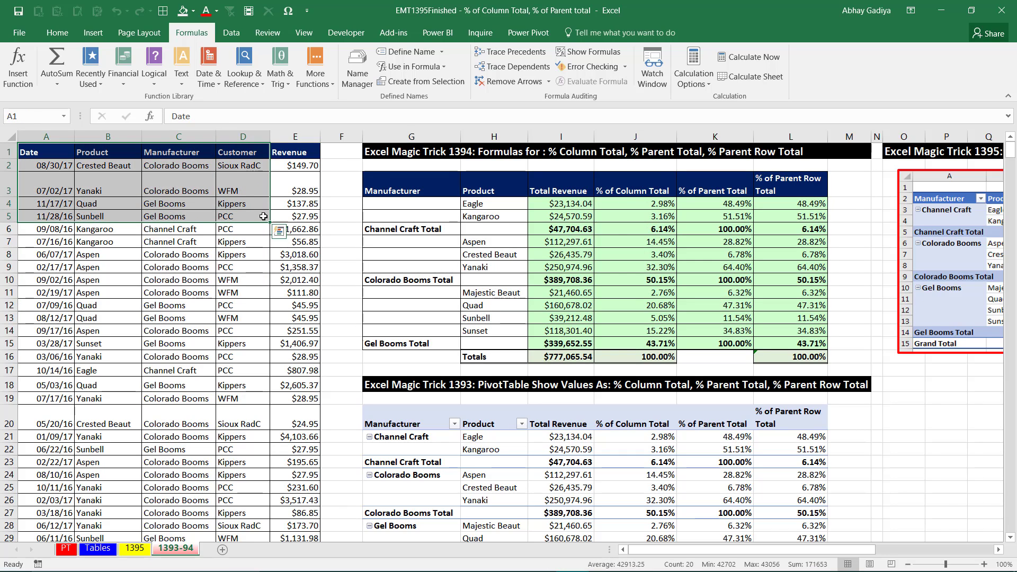
{"action": "left_click", "coordinate": [562, 212]}
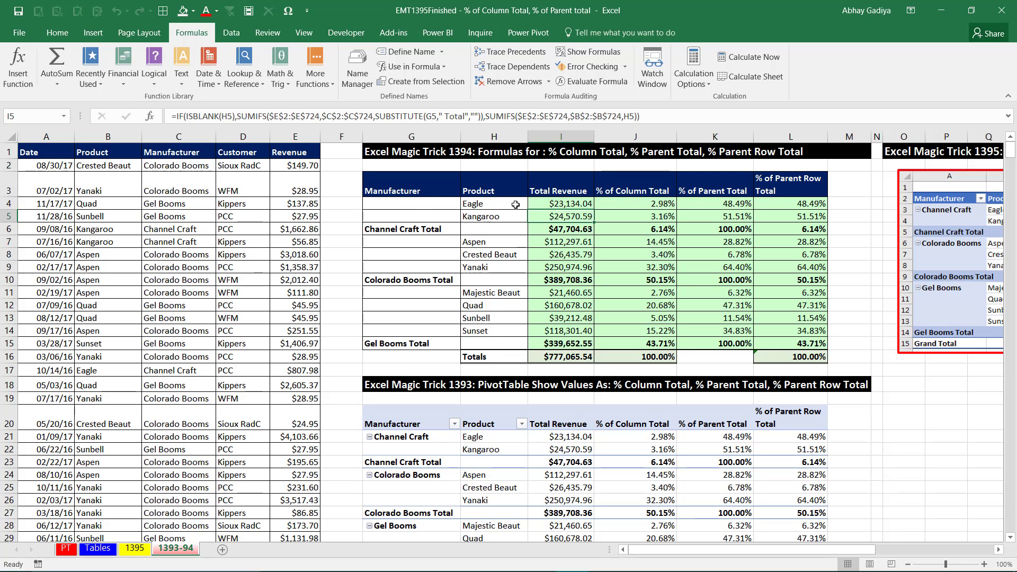
{"action": "left_click", "coordinate": [636, 204]}
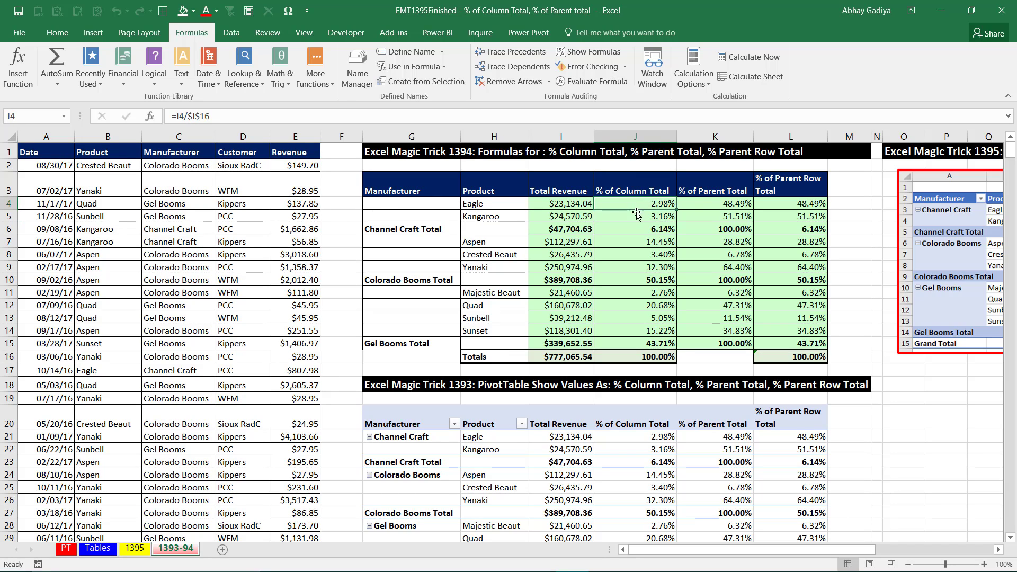
{"action": "left_click", "coordinate": [721, 207]}
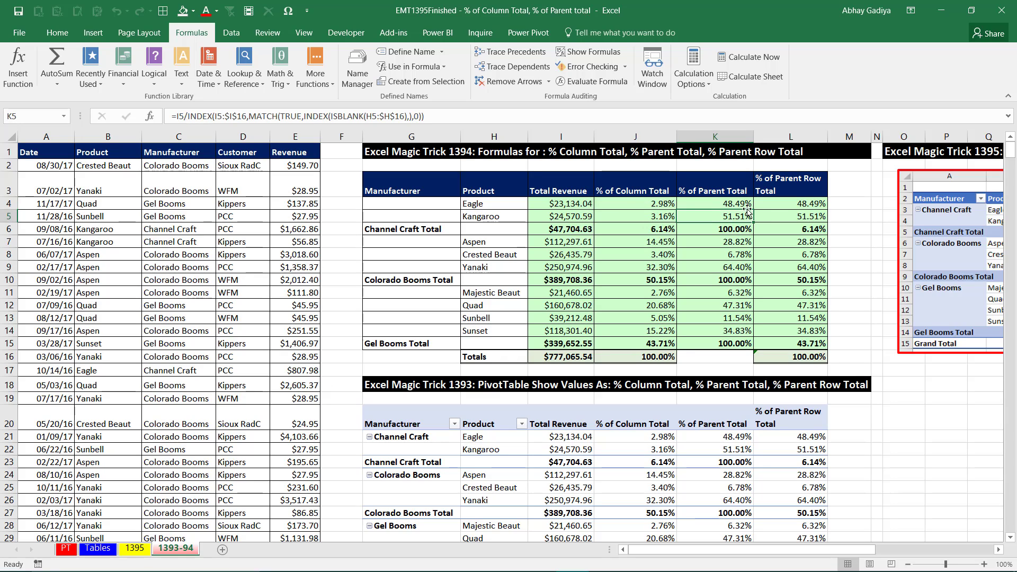
{"action": "left_click", "coordinate": [804, 205]}
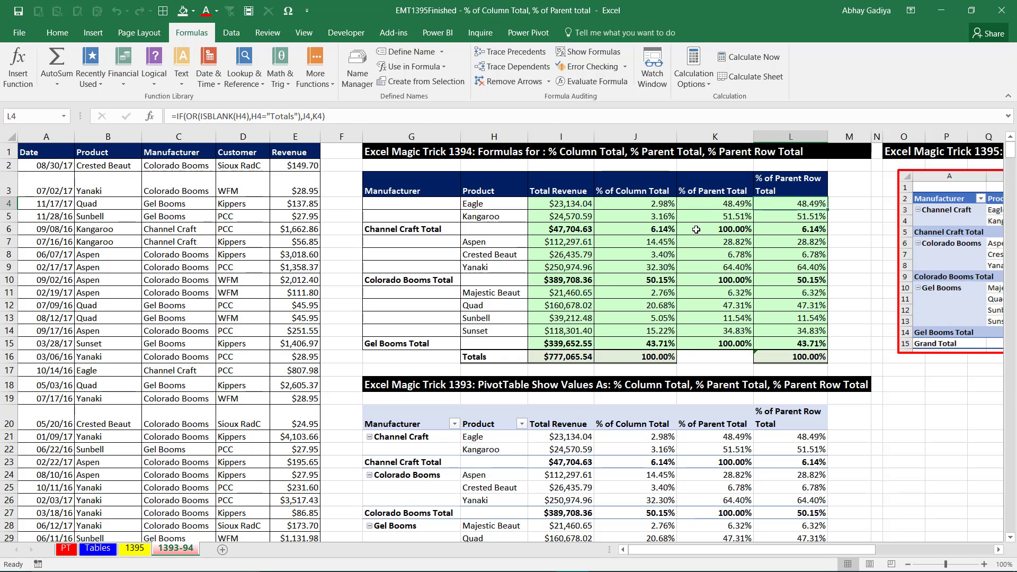
{"action": "left_click", "coordinate": [562, 214]}
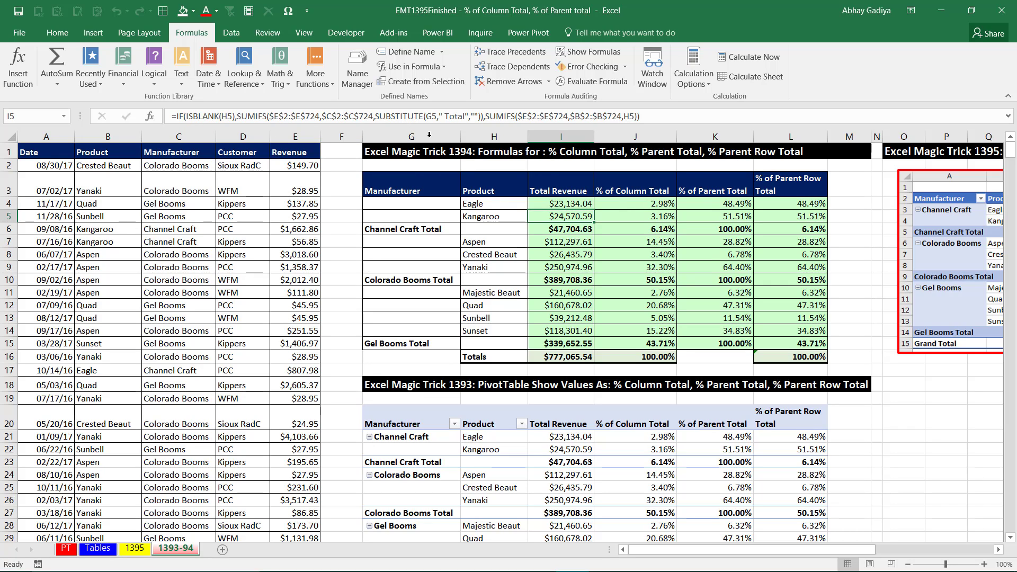
{"action": "left_click", "coordinate": [636, 213]}
{"action": "left_click", "coordinate": [737, 212]}
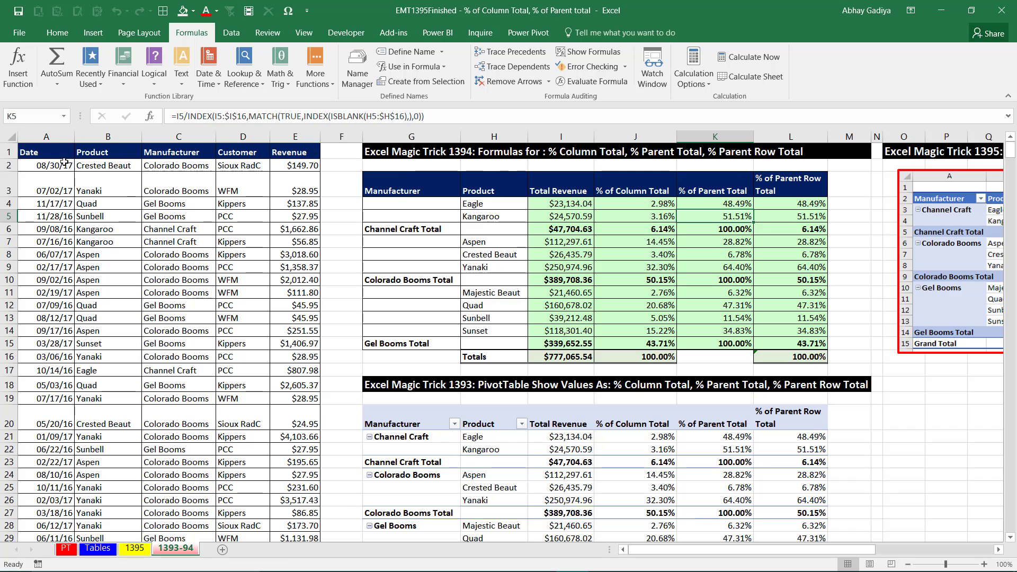
Copy the Date through Revenue data columns from sheet 1393-94 into a new worksheet, and clear the copy selection on the source sheet.
{"action": "left_click_drag", "start_coordinate": [59, 142], "coordinate": [273, 144]}
{"action": "key", "text": "ctrl+c"}
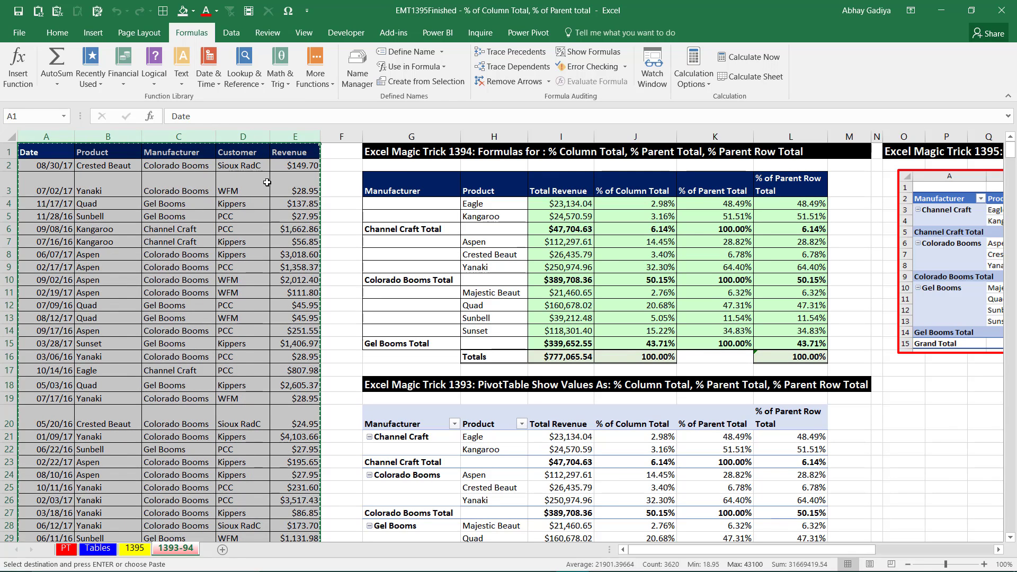
{"action": "left_click", "coordinate": [225, 550]}
{"action": "key", "text": "ctrl+v"}
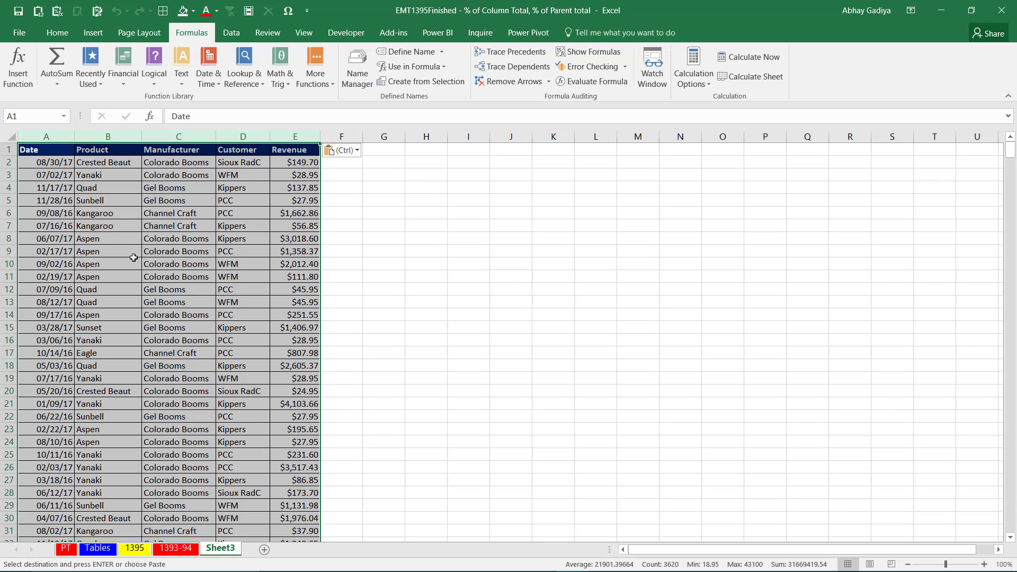
{"action": "left_click", "coordinate": [185, 552]}
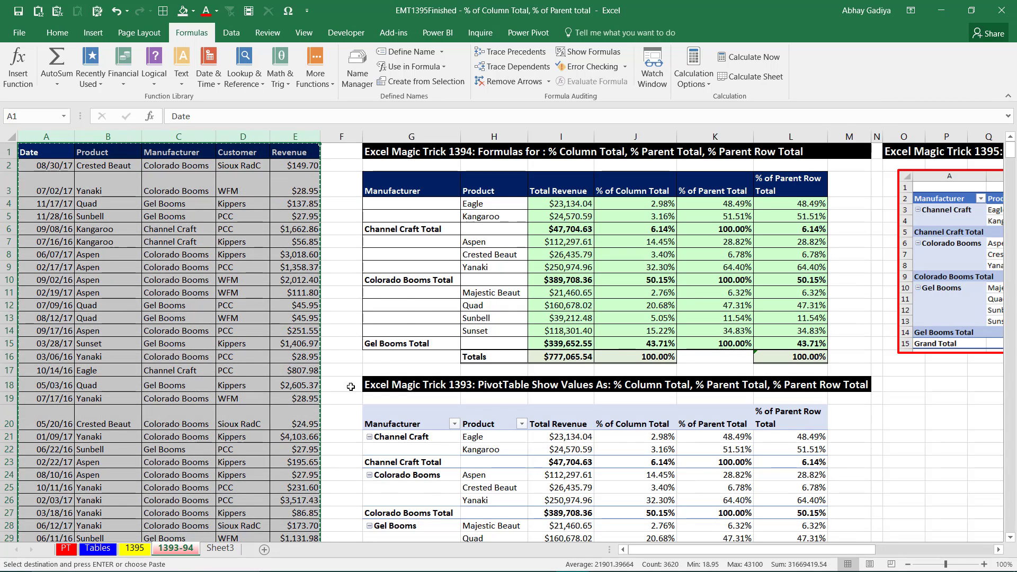
{"action": "left_click", "coordinate": [414, 229]}
{"action": "key", "text": "Escape"}
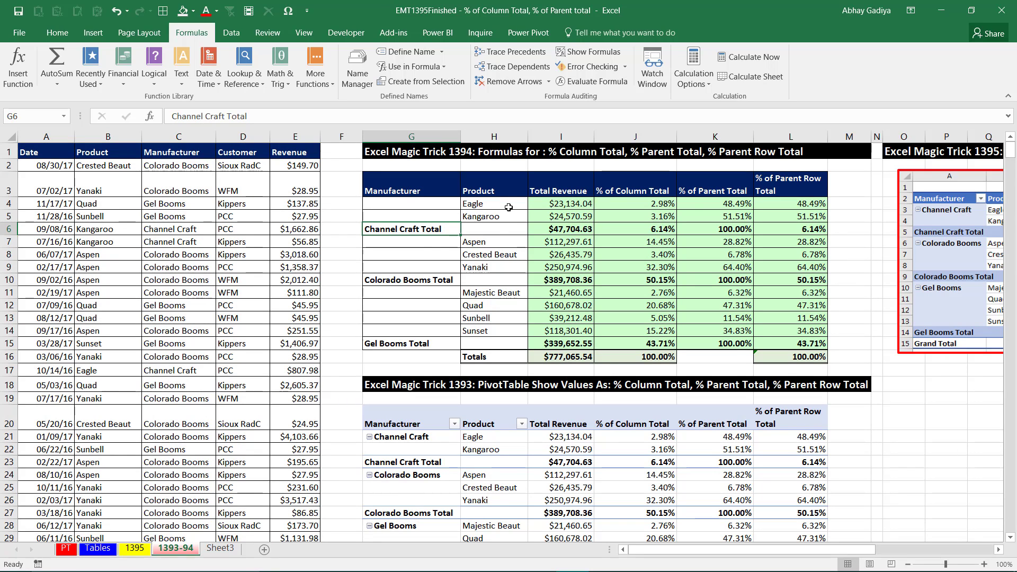
On Sheet3, move the Manufacturer column in front of the Product column.
{"action": "left_click", "coordinate": [220, 548]}
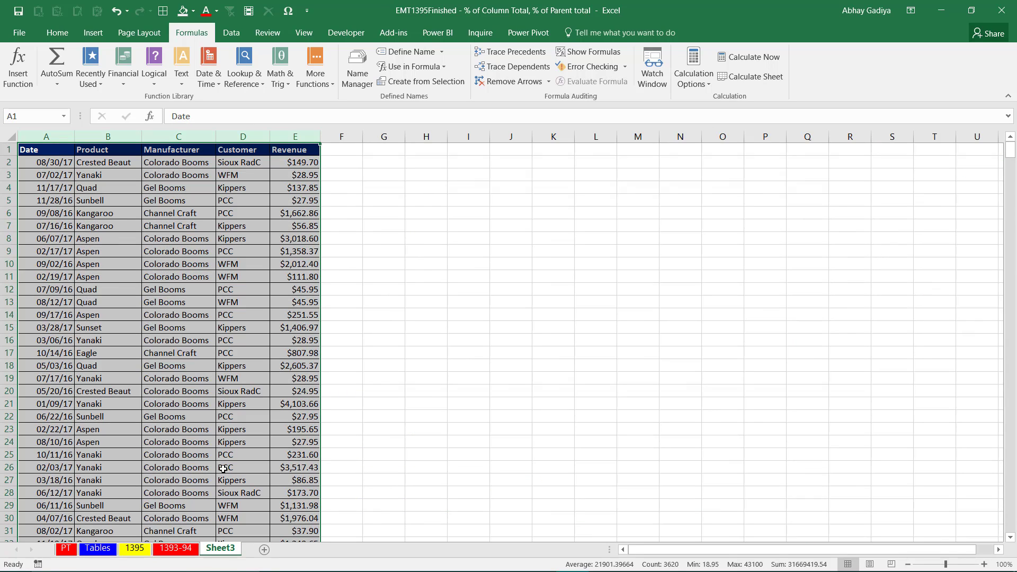
{"action": "left_click", "coordinate": [176, 137]}
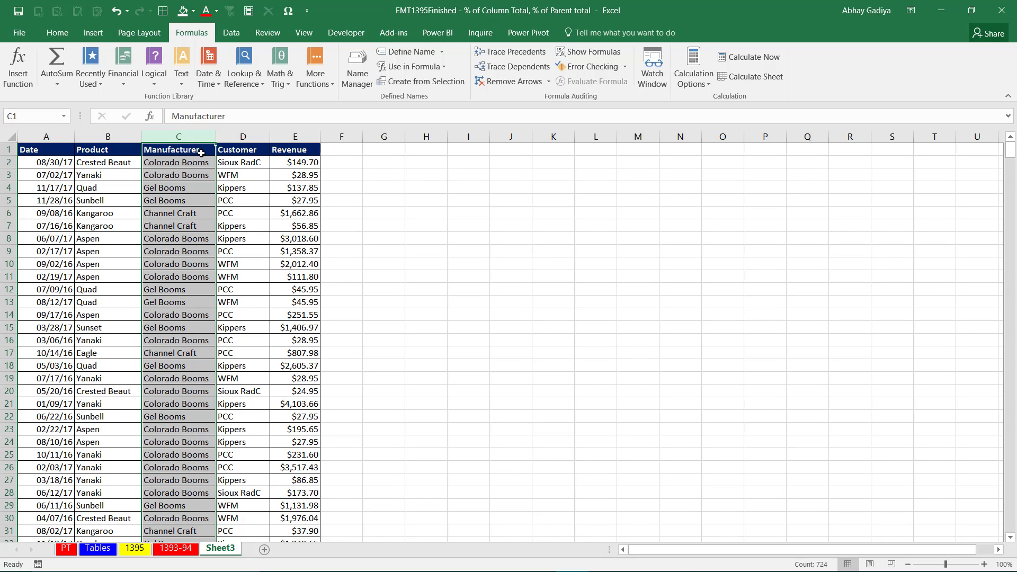
{"action": "key", "text": "ctrl+x"}
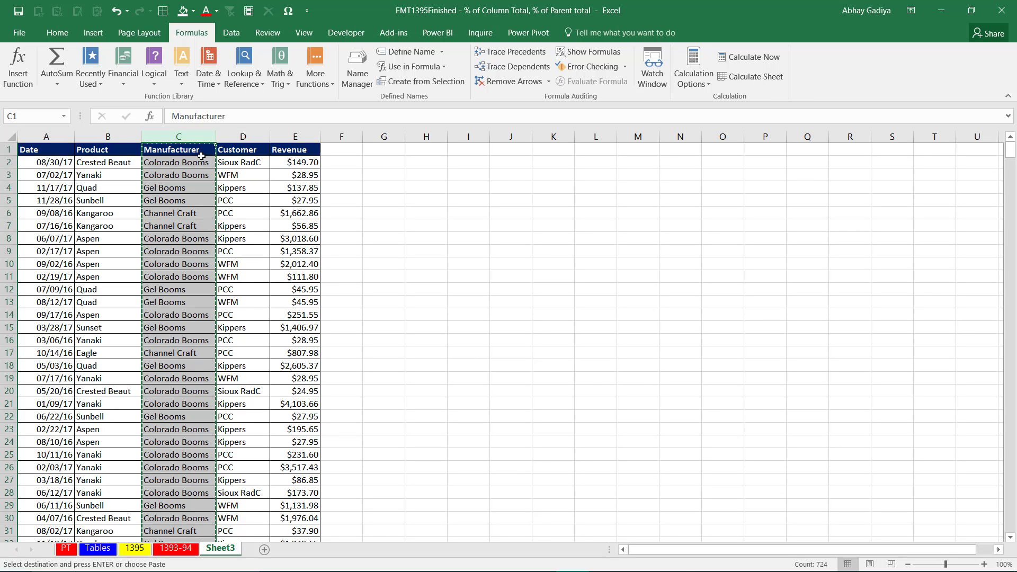
{"action": "right_click", "coordinate": [104, 136]}
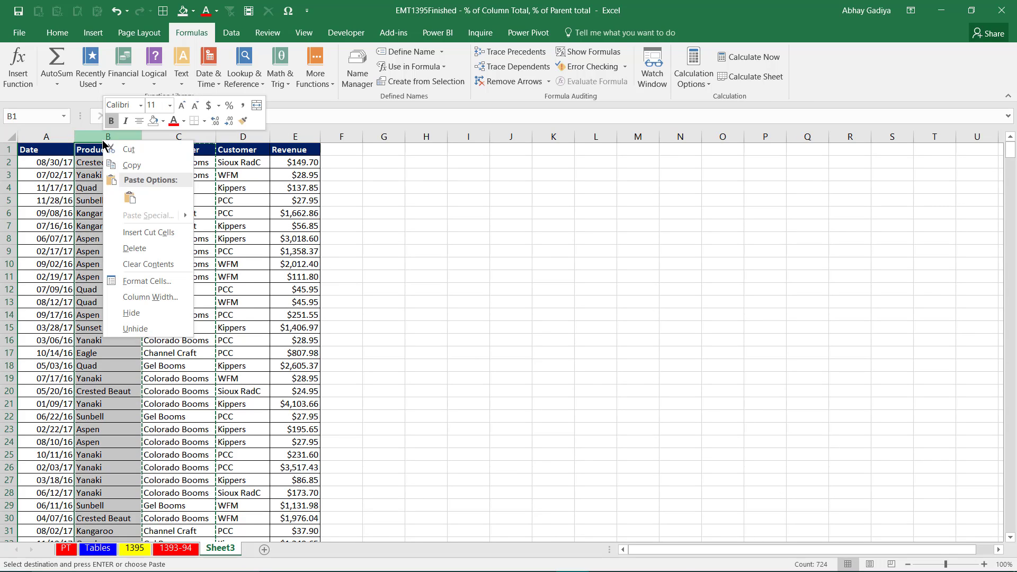
{"action": "left_click", "coordinate": [147, 232]}
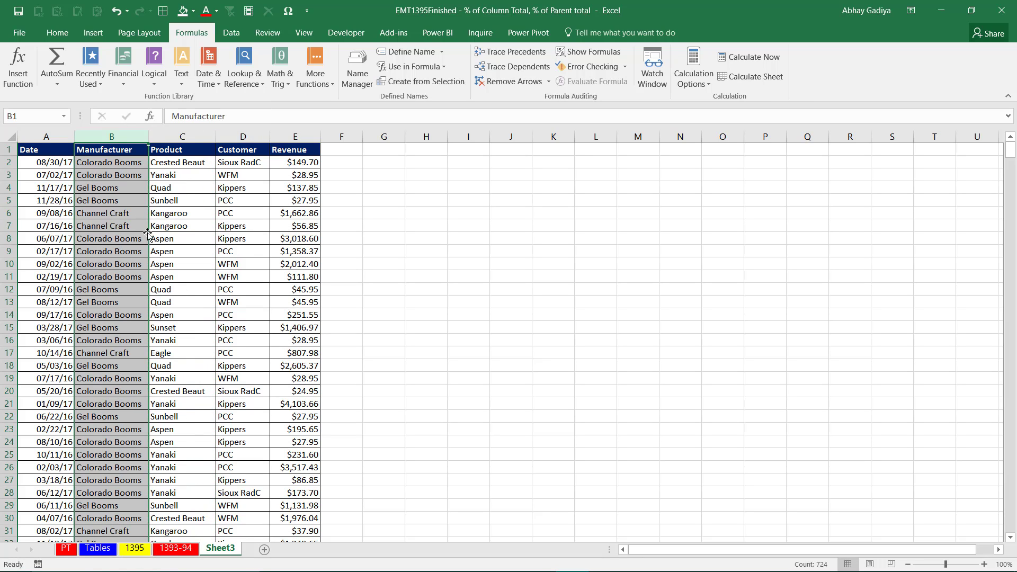
Sort the sales data by Manufacturer and then by Product, both by values from A to Z.
{"action": "left_click", "coordinate": [99, 174]}
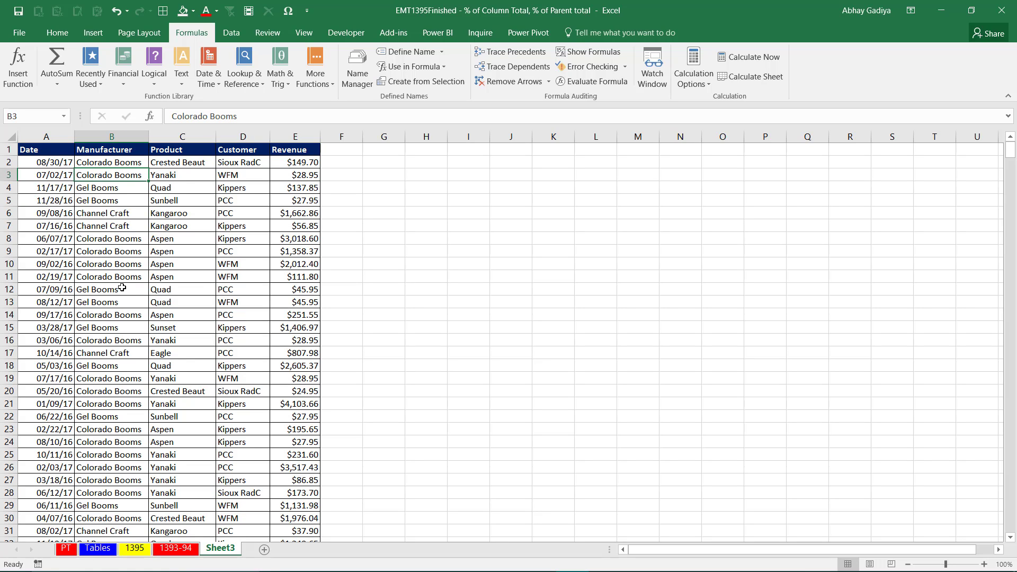
{"action": "left_click", "coordinate": [231, 33]}
{"action": "left_click", "coordinate": [404, 68]}
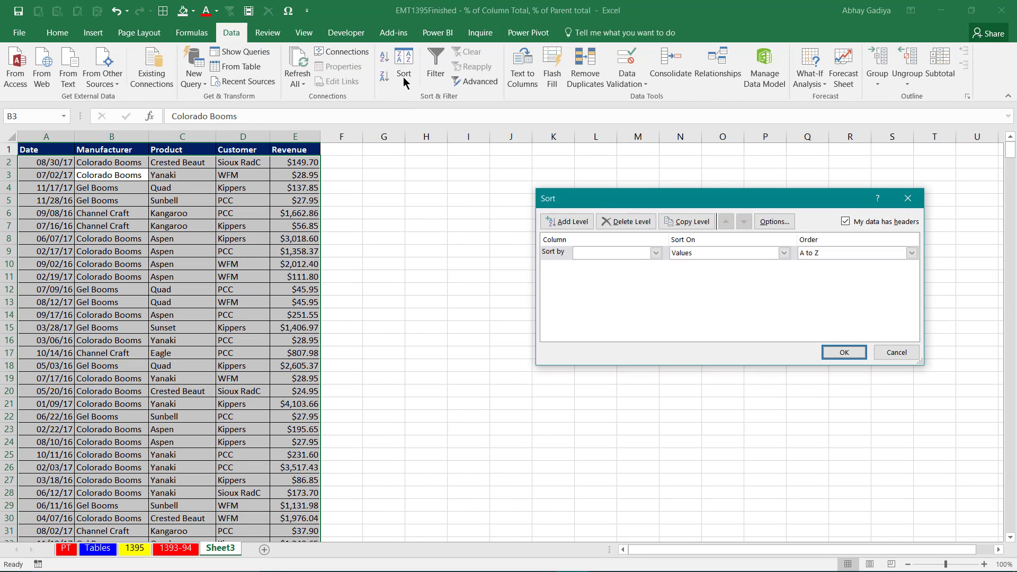
{"action": "left_click", "coordinate": [617, 252]}
{"action": "left_click", "coordinate": [616, 274]}
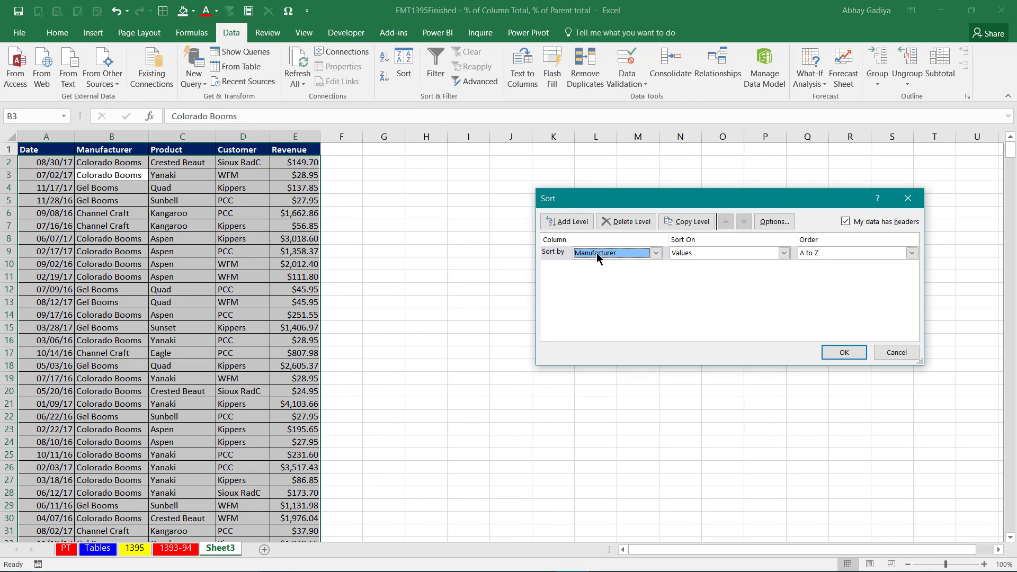
{"action": "left_click", "coordinate": [567, 221]}
{"action": "left_click", "coordinate": [656, 267]}
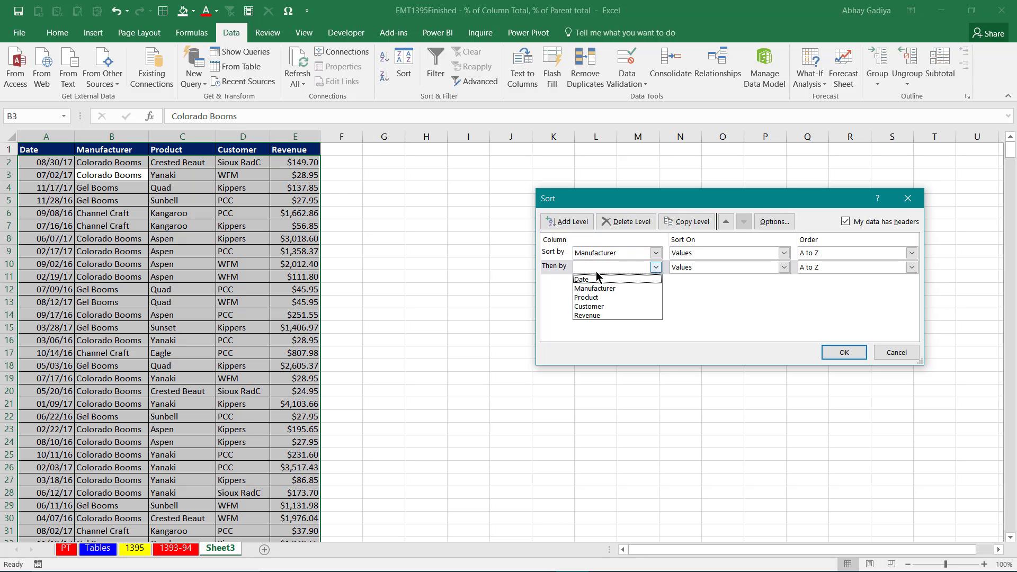
{"action": "left_click", "coordinate": [588, 297]}
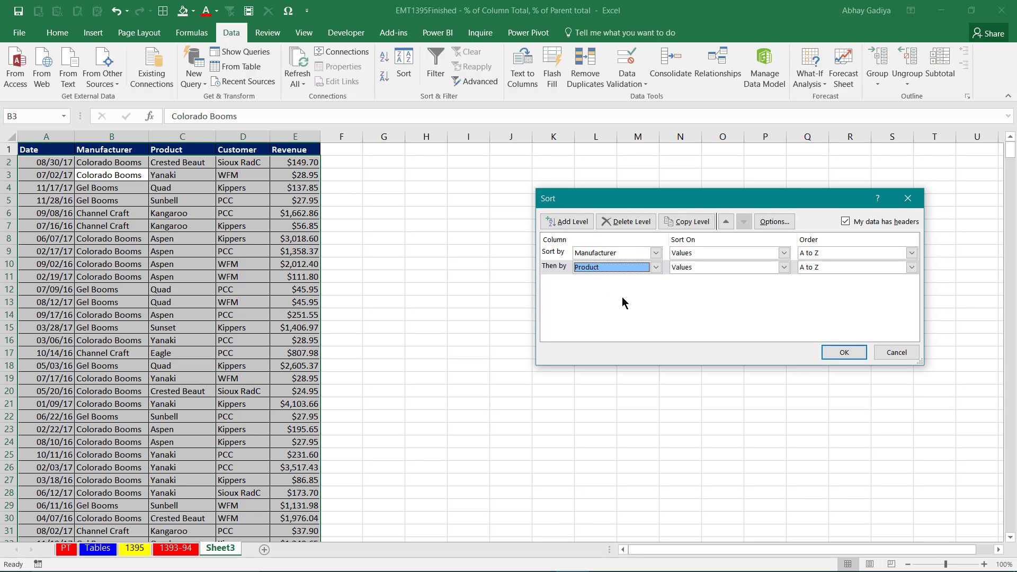
{"action": "left_click", "coordinate": [856, 358]}
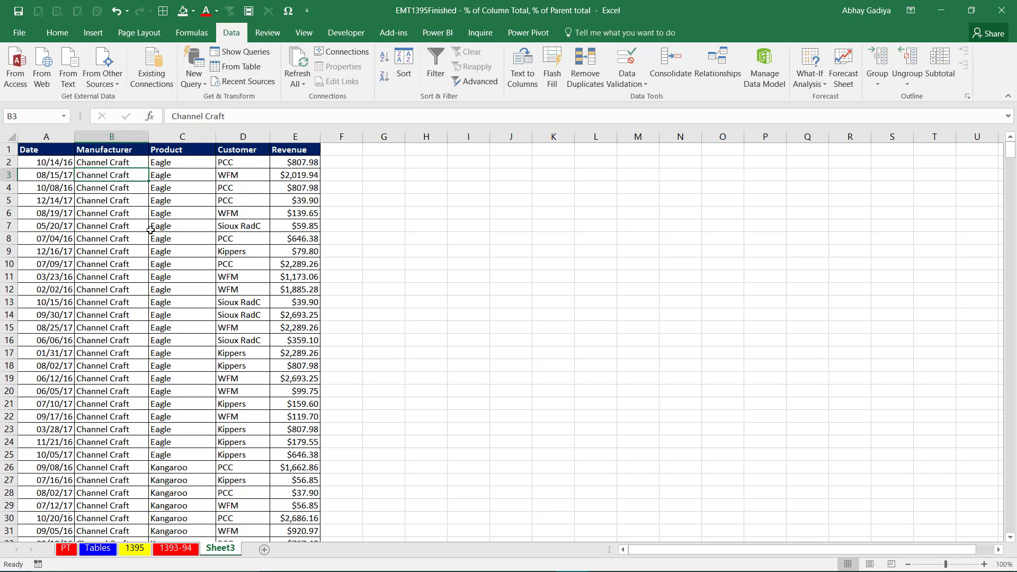
Add Sum subtotals of Revenue at each change in Manufacturer, with Replace current subtotals turned off.
{"action": "left_click", "coordinate": [936, 79]}
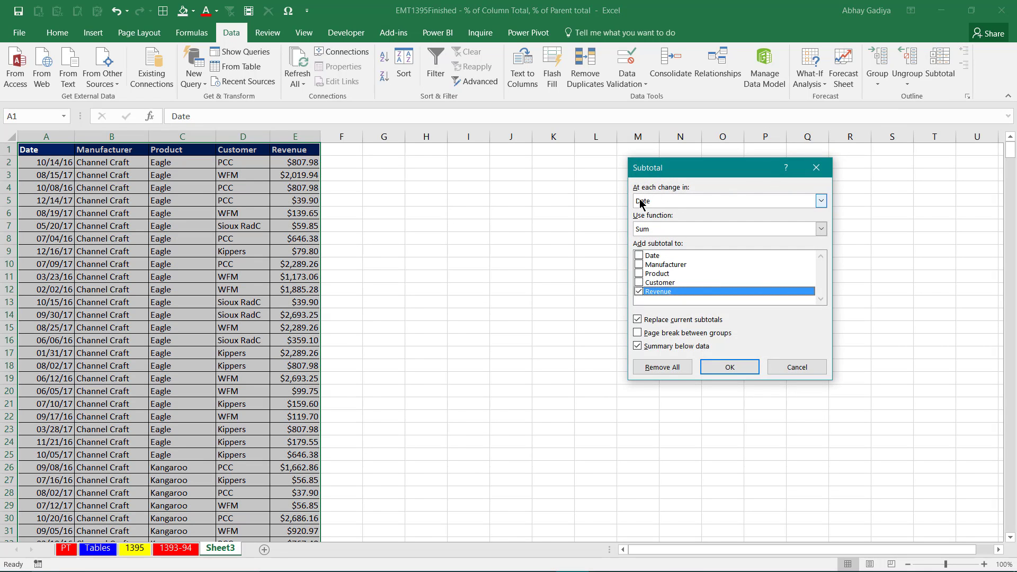
{"action": "left_click_drag", "start_coordinate": [675, 171], "coordinate": [493, 165]}
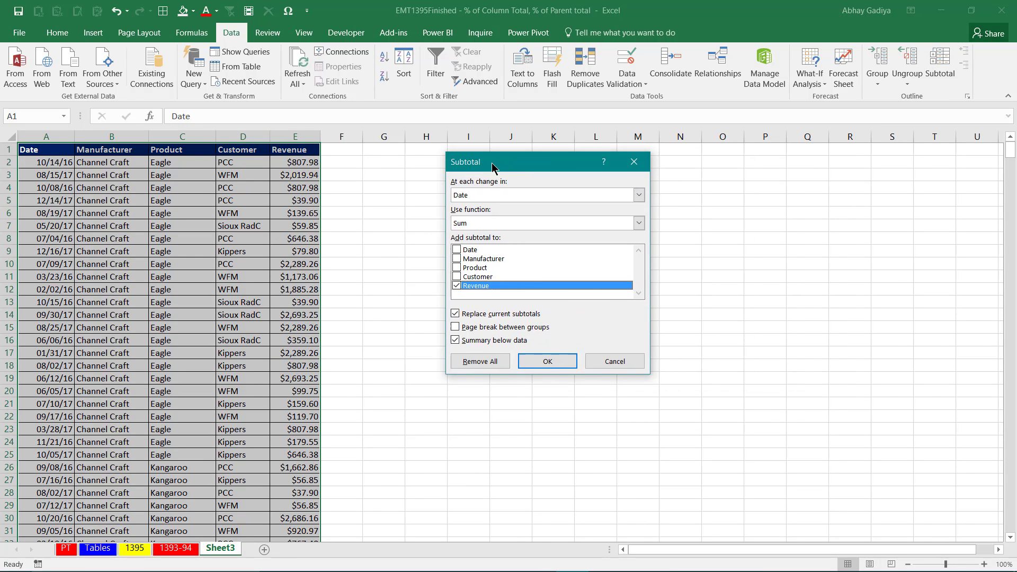
{"action": "left_click", "coordinate": [494, 195]}
{"action": "left_click", "coordinate": [496, 214]}
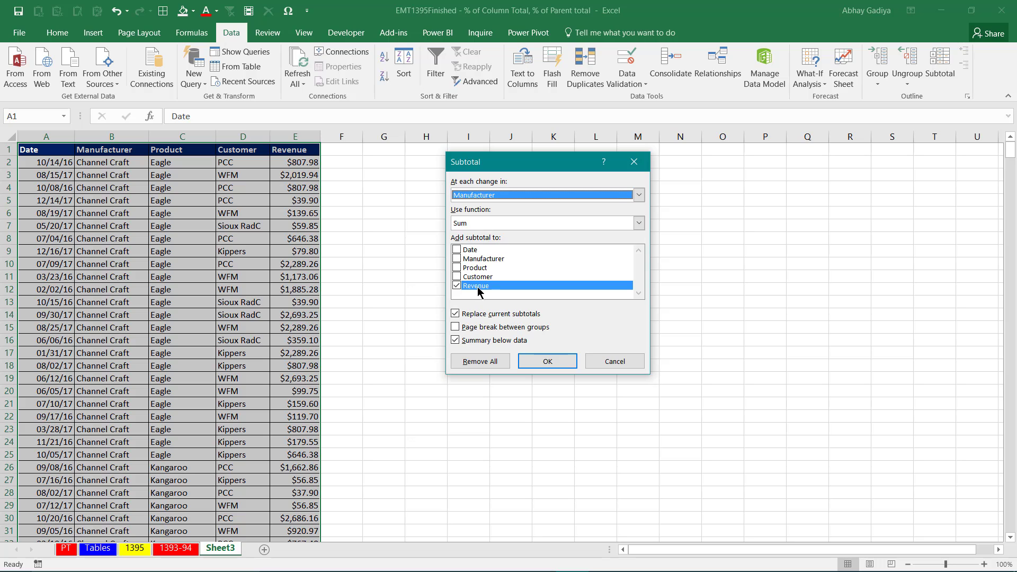
{"action": "left_click", "coordinate": [455, 314]}
{"action": "left_click", "coordinate": [551, 360]}
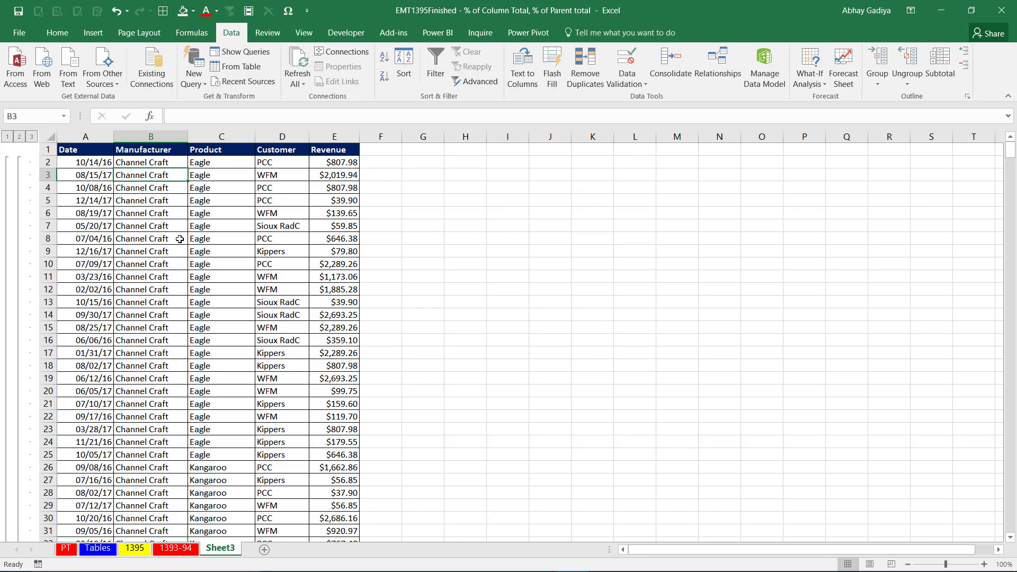
Collapse the outline to level 2 and autofit the Manufacturer and Revenue columns.
{"action": "left_click", "coordinate": [19, 136]}
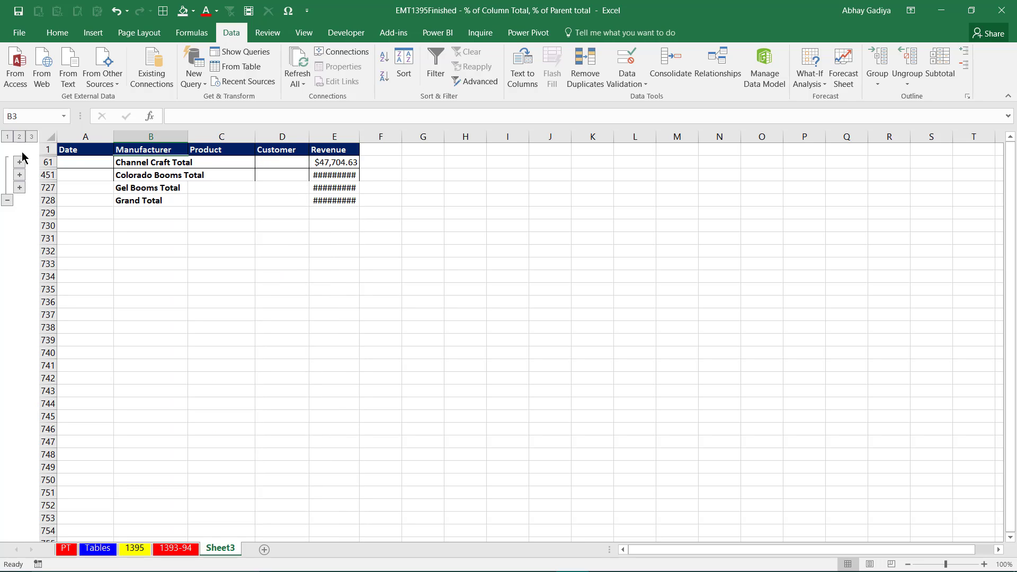
{"action": "double_click", "coordinate": [188, 140]}
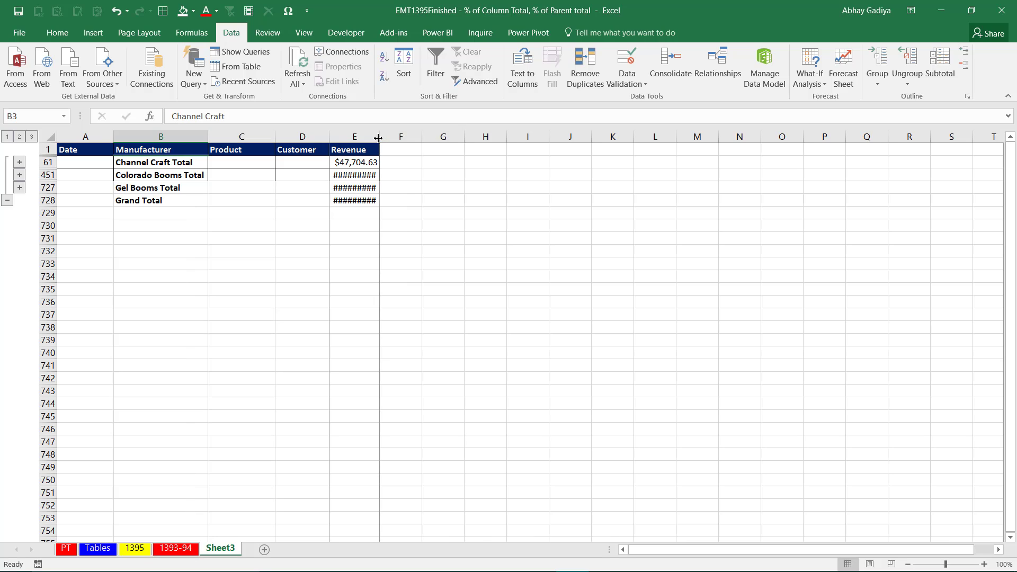
{"action": "double_click", "coordinate": [381, 138]}
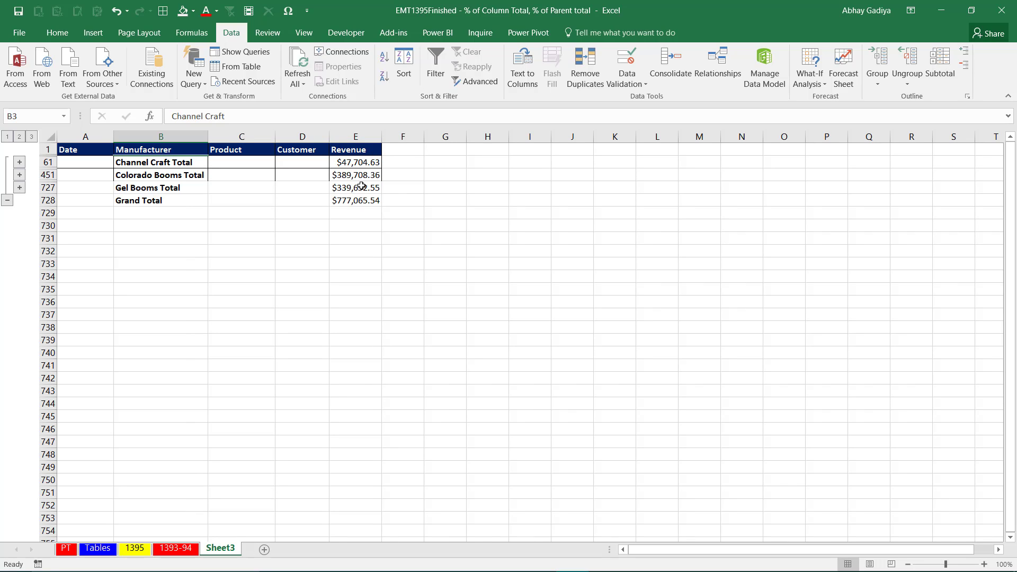
Expand the outline to level 3 and add nested Sum subtotals of Revenue at each change in Product, keeping the existing subtotals.
{"action": "left_click", "coordinate": [32, 137]}
{"action": "left_click", "coordinate": [210, 186]}
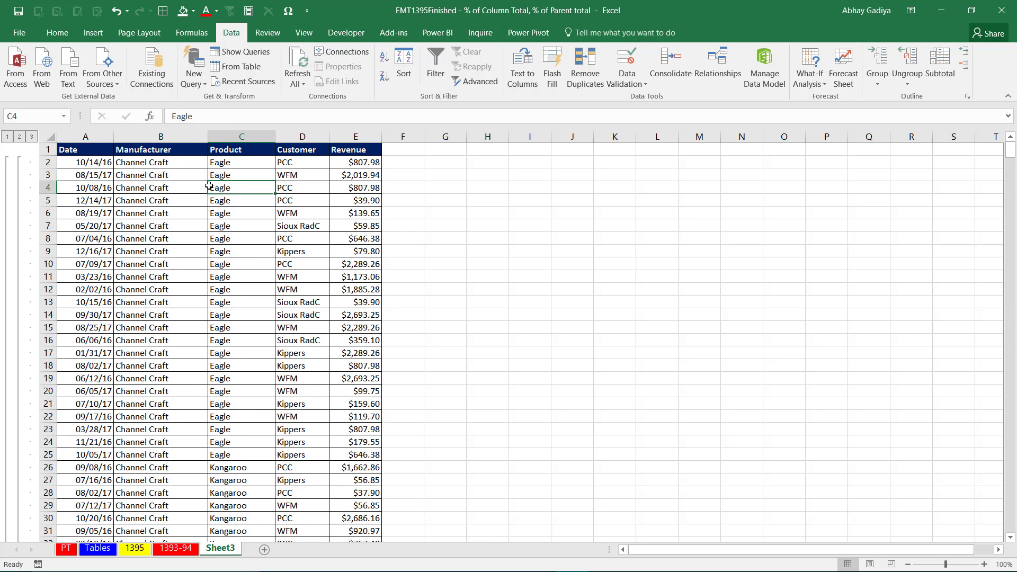
{"action": "left_click", "coordinate": [940, 69]}
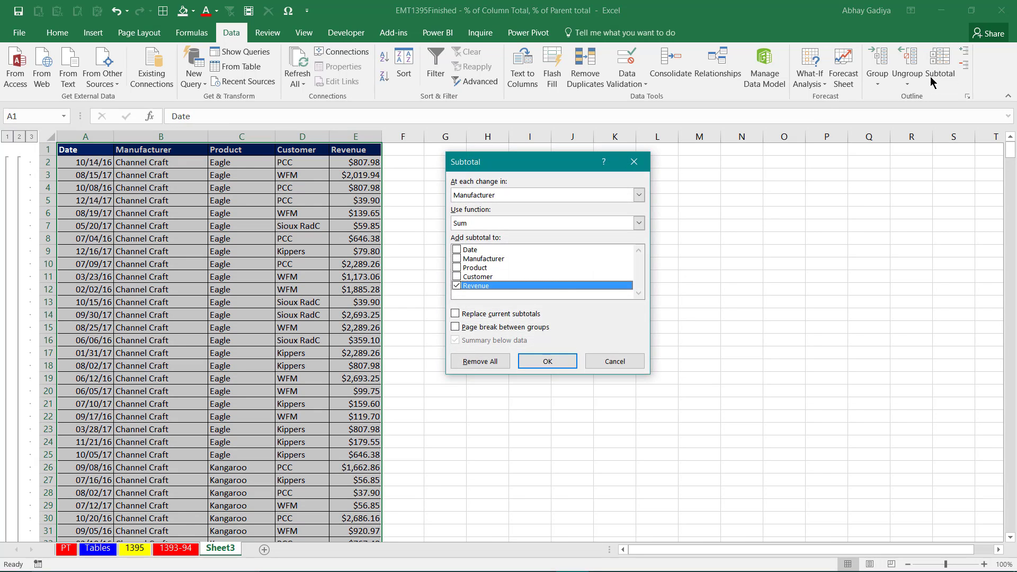
{"action": "left_click", "coordinate": [473, 196]}
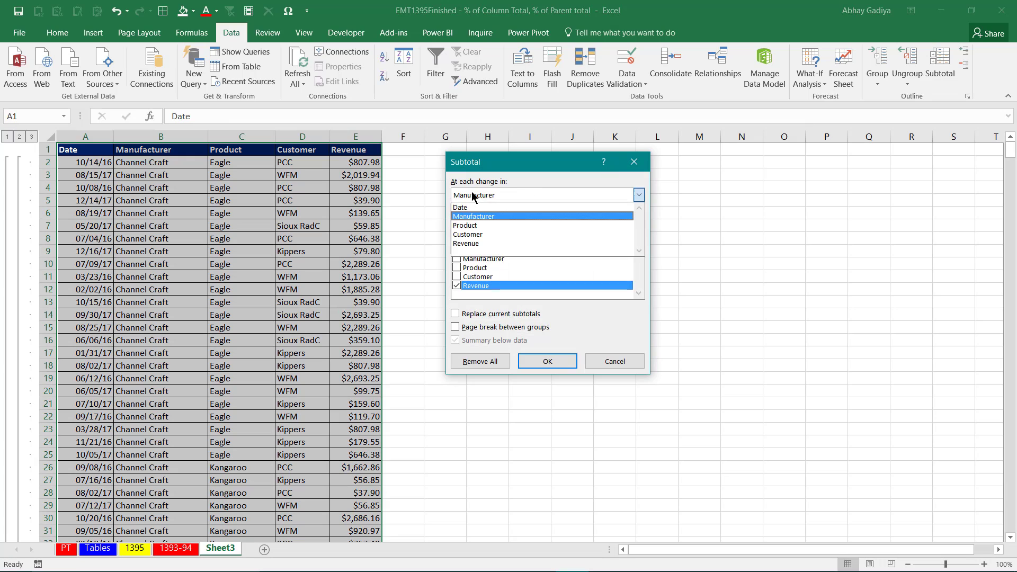
{"action": "left_click", "coordinate": [474, 225]}
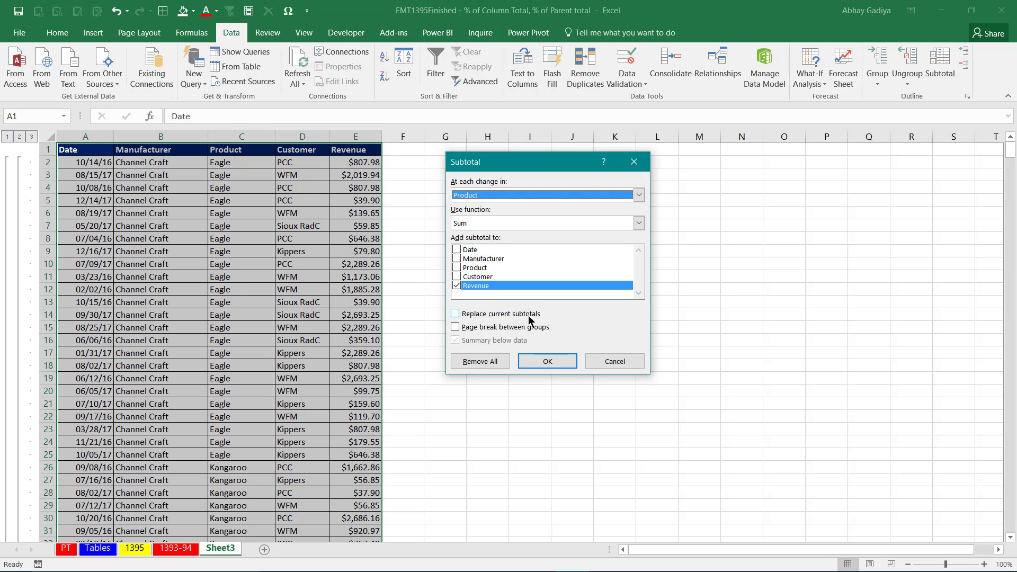
{"action": "left_click", "coordinate": [546, 360]}
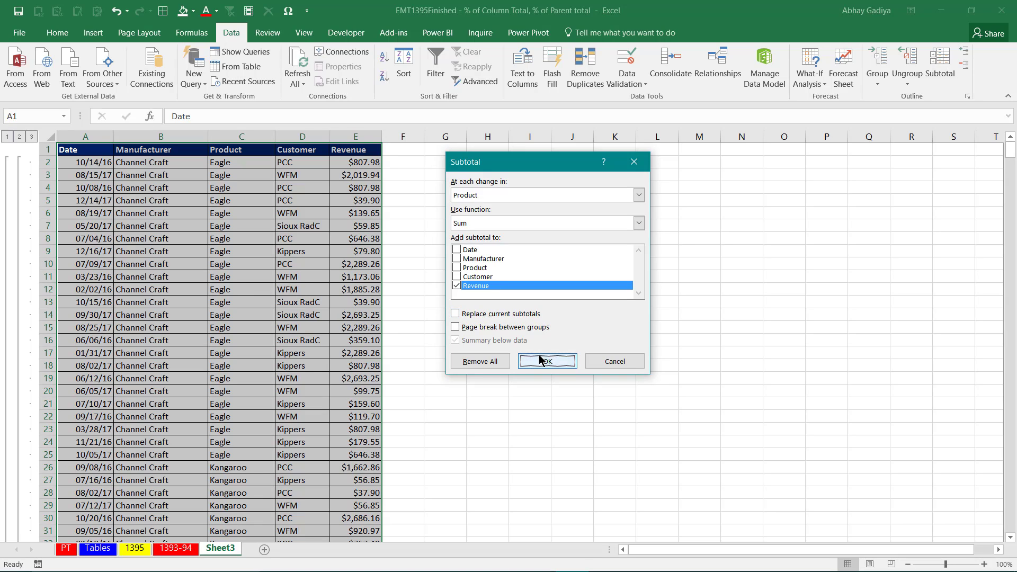
{"action": "left_click", "coordinate": [165, 263]}
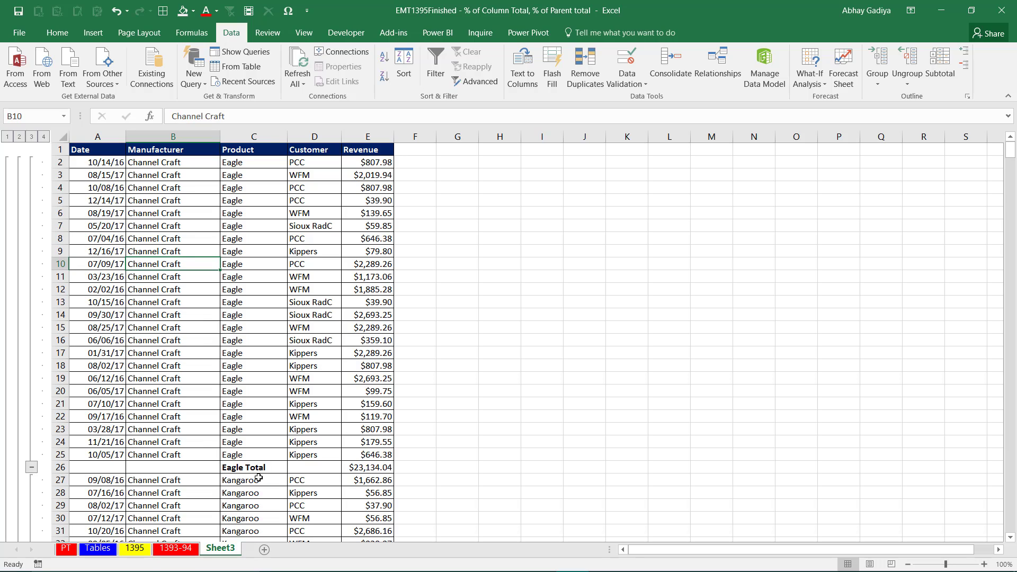
Collapse the outline to level 3 and autofit the Product column.
{"action": "left_click", "coordinate": [31, 138]}
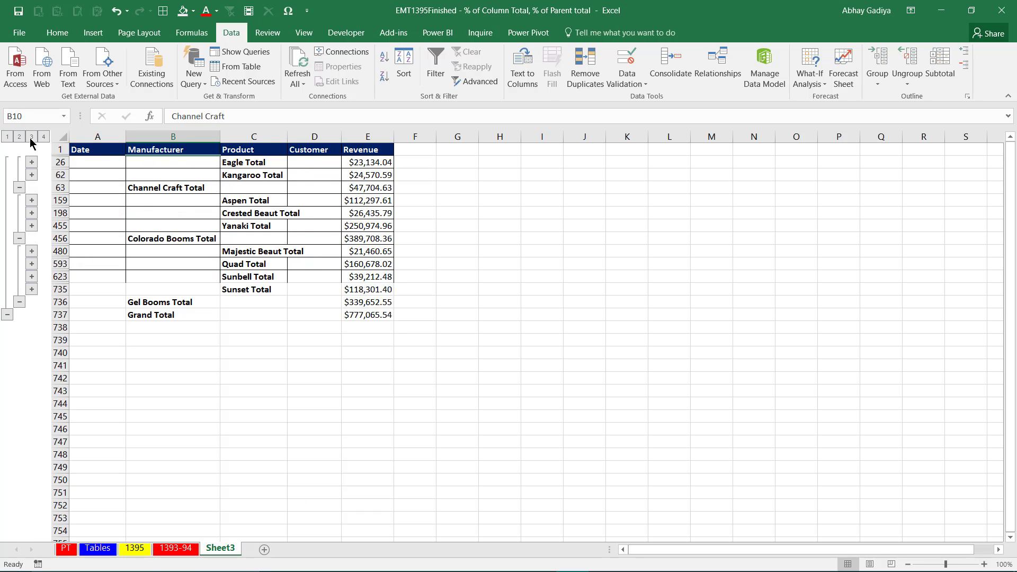
{"action": "double_click", "coordinate": [288, 134]}
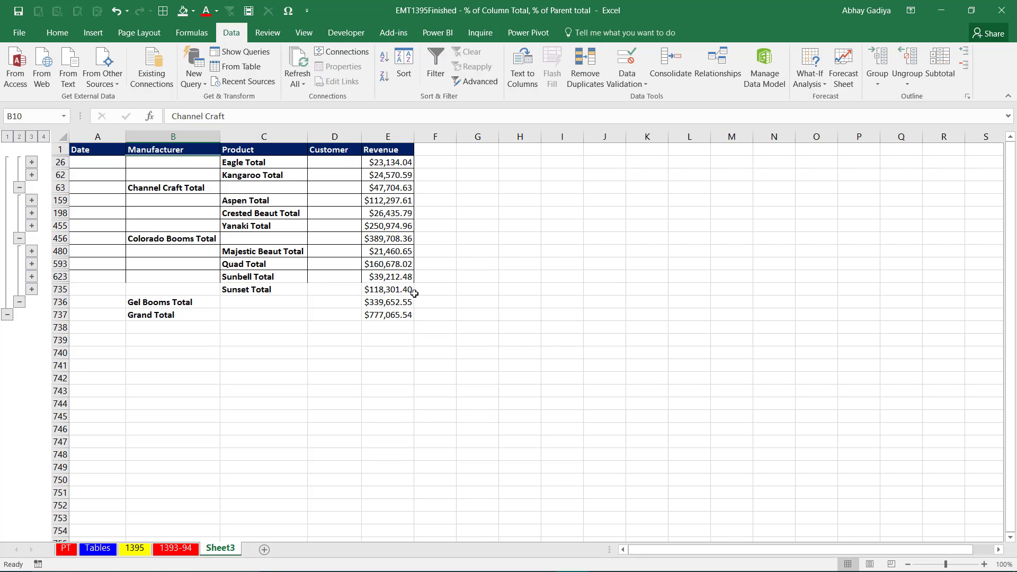
Copy the % of Column Total, % of Parent Total and % of Parent Row Total headers from sheet 1393-94 to Sheet3, starting at F1.
{"action": "left_click", "coordinate": [179, 548]}
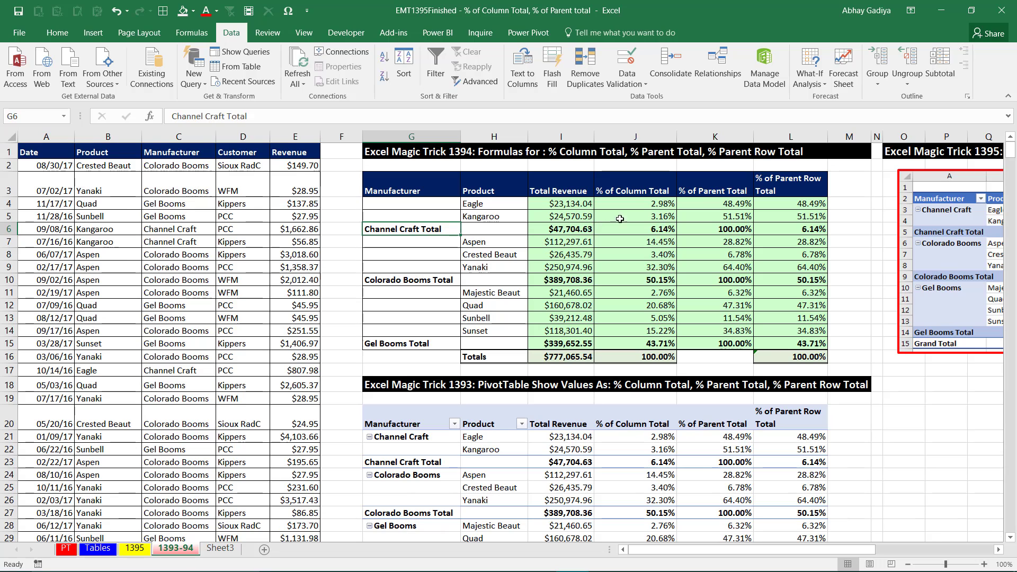
{"action": "left_click_drag", "start_coordinate": [635, 184], "coordinate": [770, 186]}
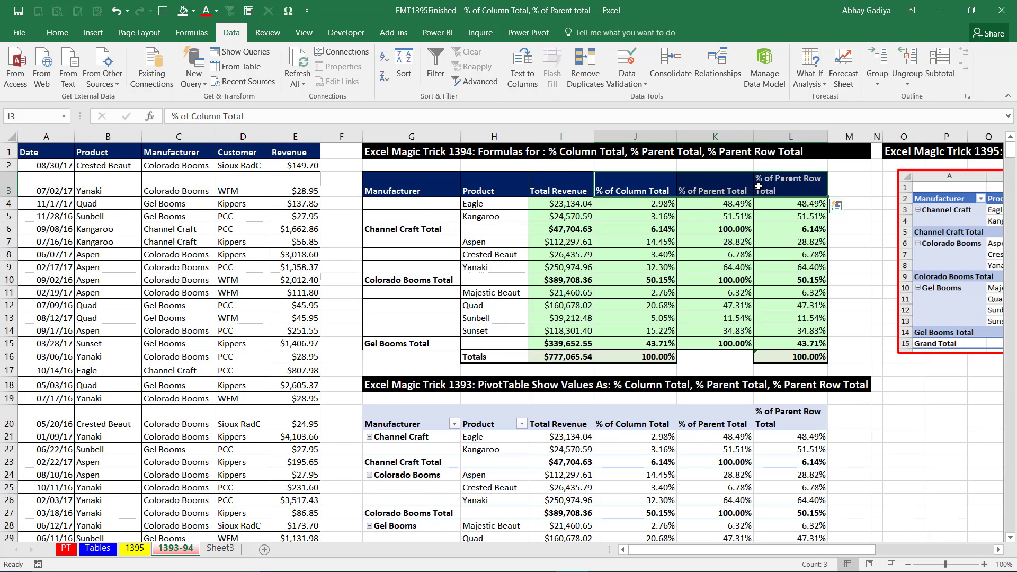
{"action": "key", "text": "ctrl+c"}
{"action": "left_click", "coordinate": [220, 549]}
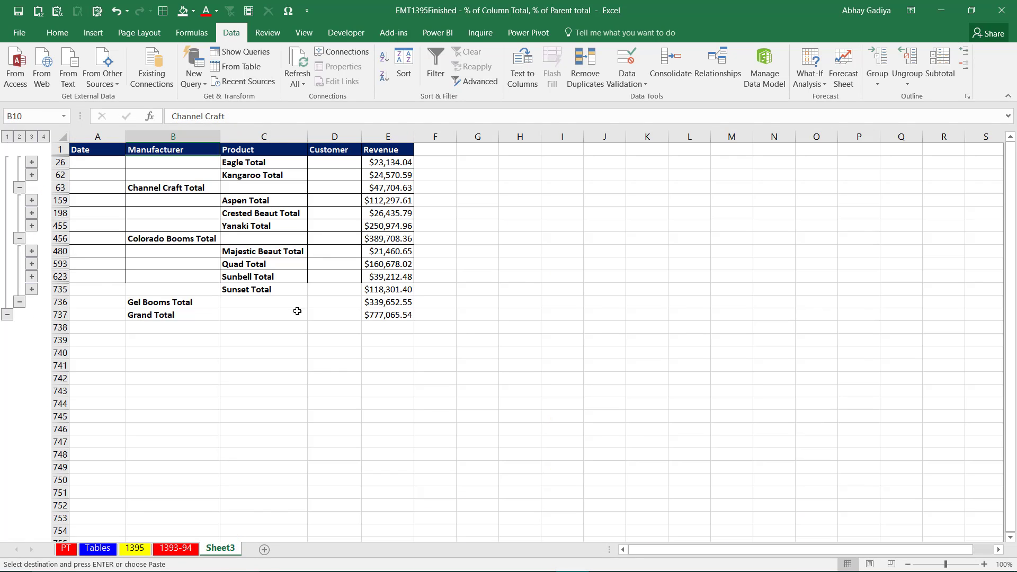
{"action": "left_click", "coordinate": [437, 150]}
{"action": "key", "text": "ctrl+v"}
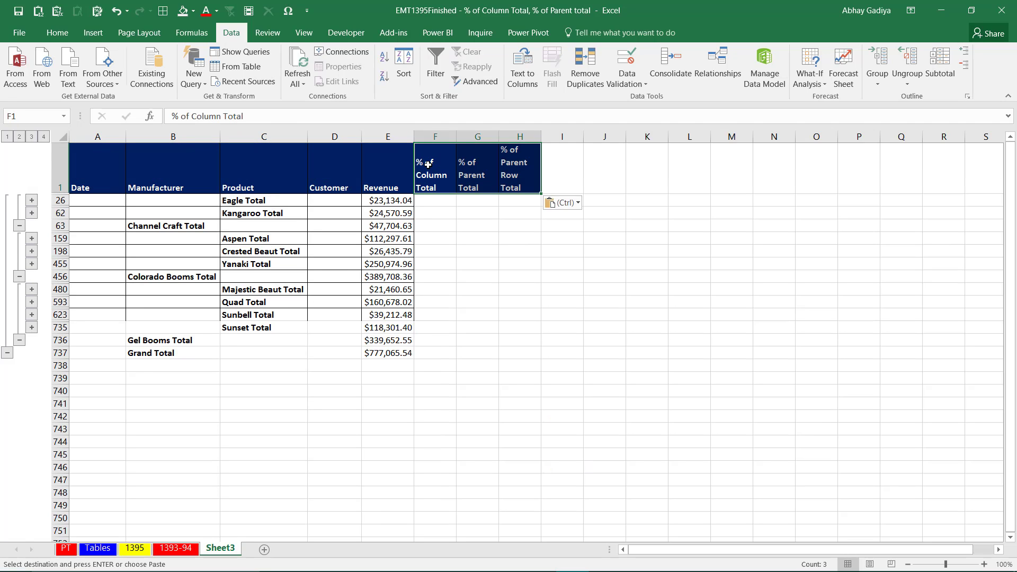
Set the width of the three new percentage columns to 15 and autofit the header row's height.
{"action": "key", "text": "alt+o"}
{"action": "type", "text": "cw15"}
{"action": "key", "text": "Return"}
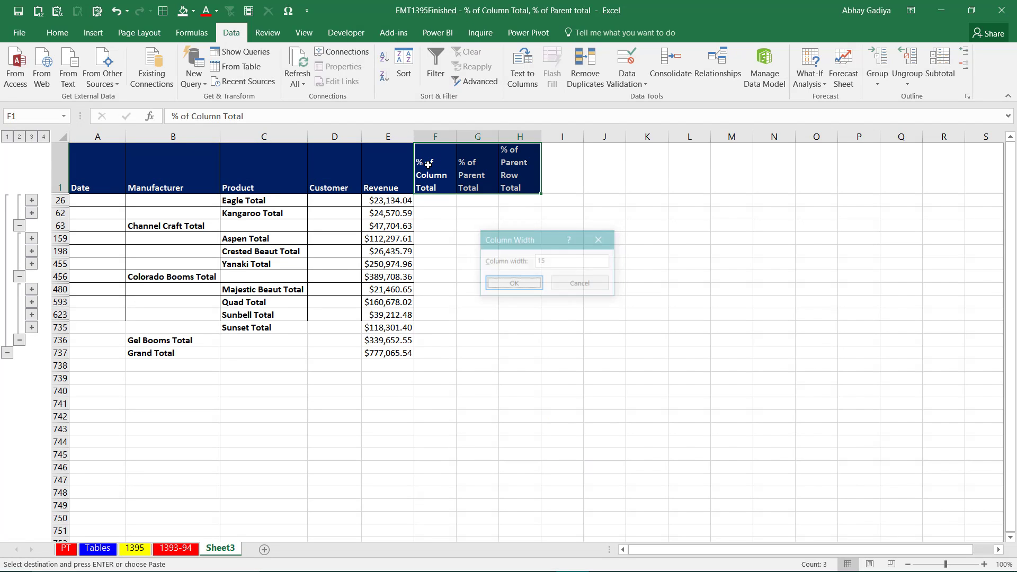
{"action": "key", "text": "alt+o"}
{"action": "key", "text": "r"}
{"action": "key", "text": "a"}
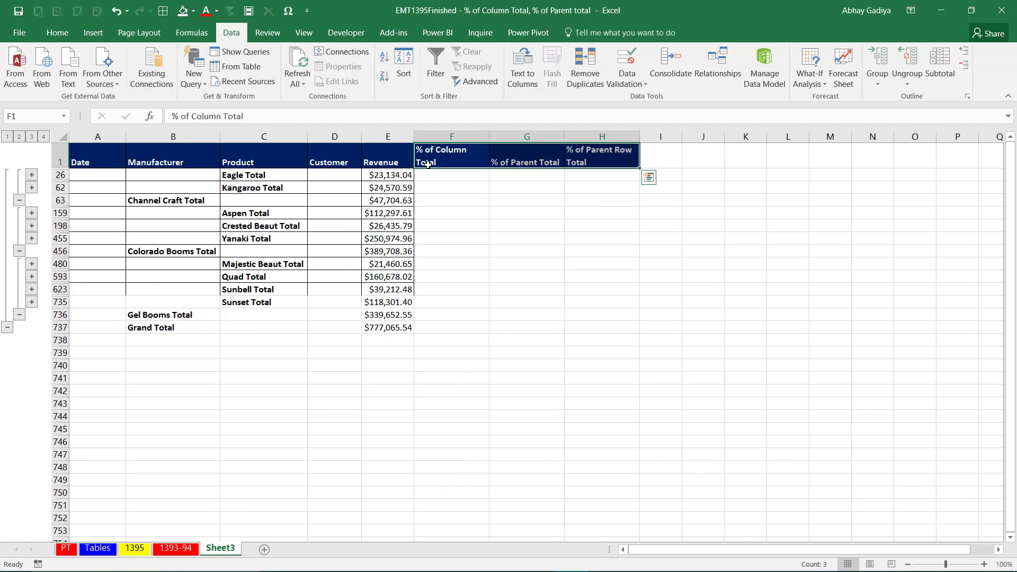
Compare the Eagle revenue formula in E26 with the Total Revenue formula in I4 on sheet 1393-94.
{"action": "left_click", "coordinate": [393, 178]}
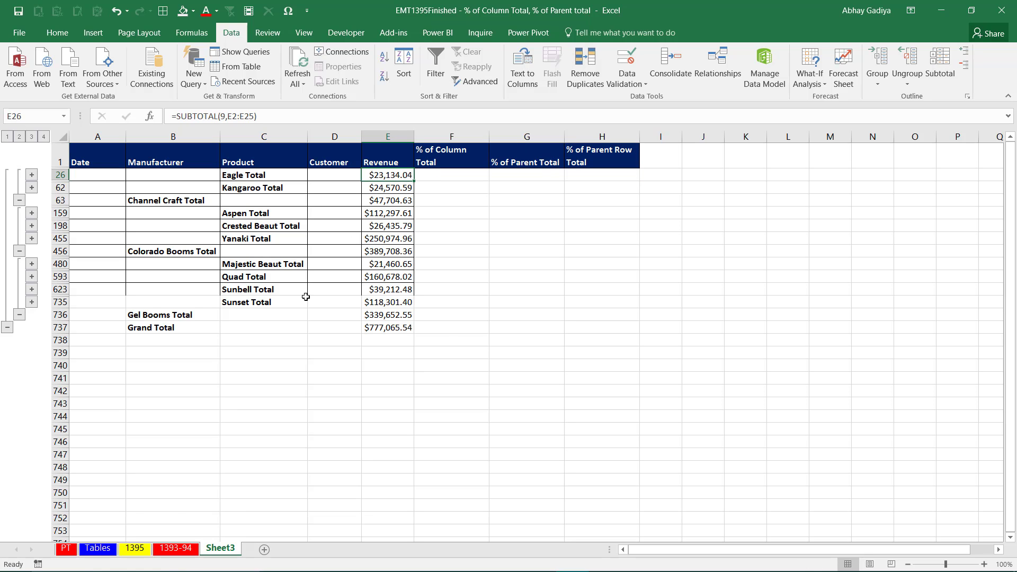
{"action": "left_click", "coordinate": [175, 548]}
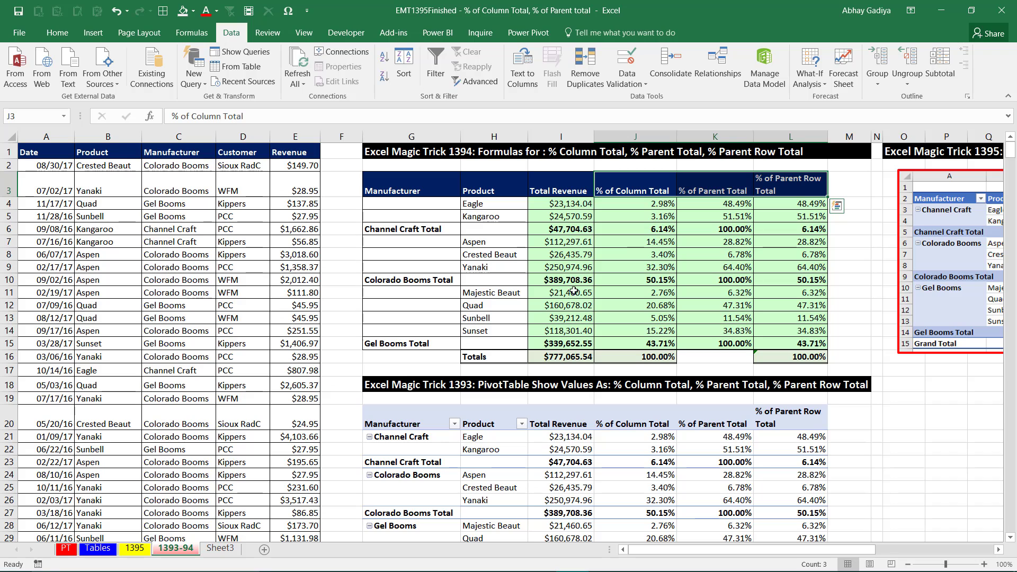
{"action": "left_click", "coordinate": [565, 210]}
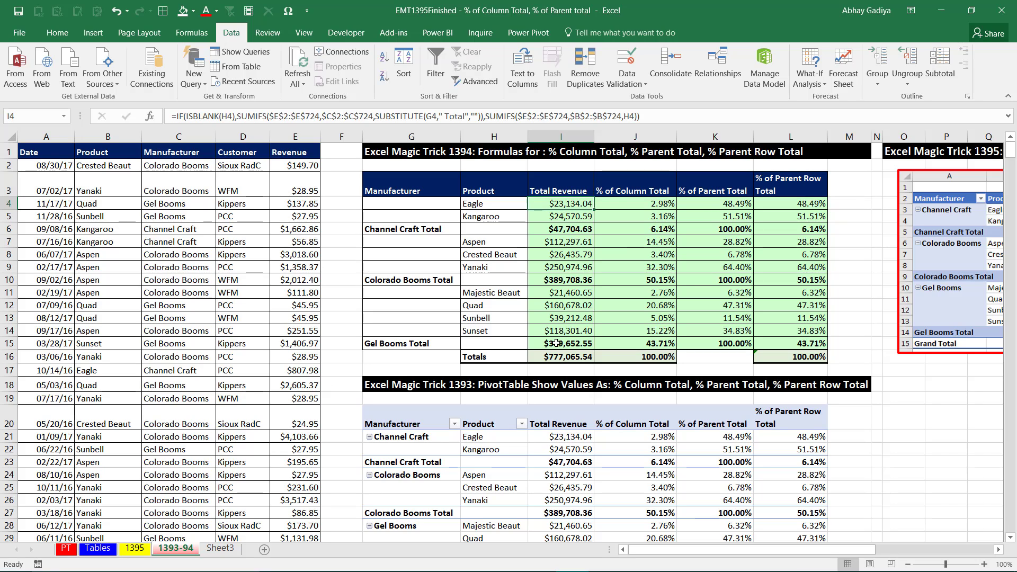
{"action": "left_click", "coordinate": [218, 549]}
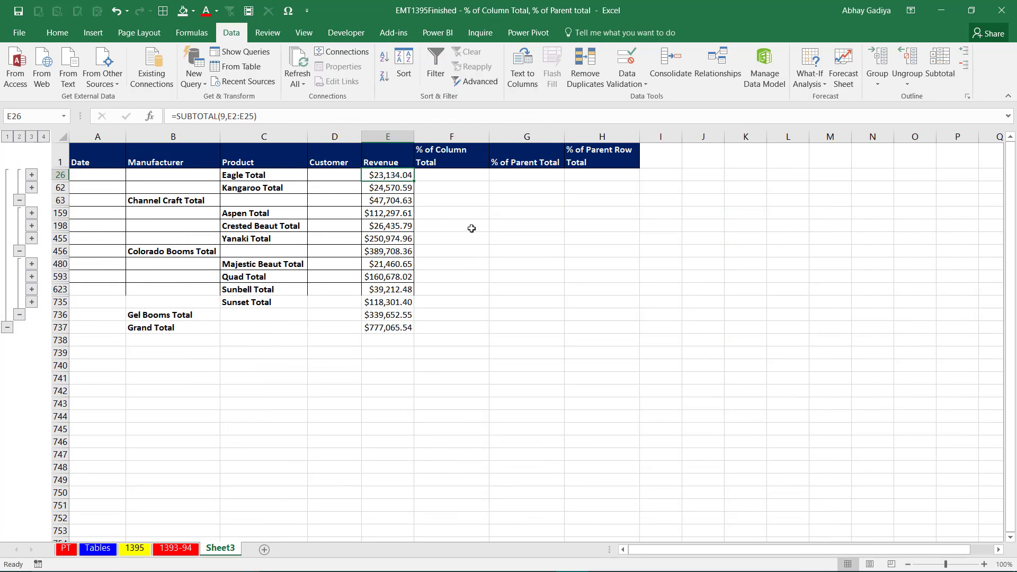
Enter =E26/$E$737 into only the visible % of Column Total cells, from the Eagle Total row to the Grand Total row.
{"action": "left_click_drag", "start_coordinate": [441, 176], "coordinate": [447, 329]}
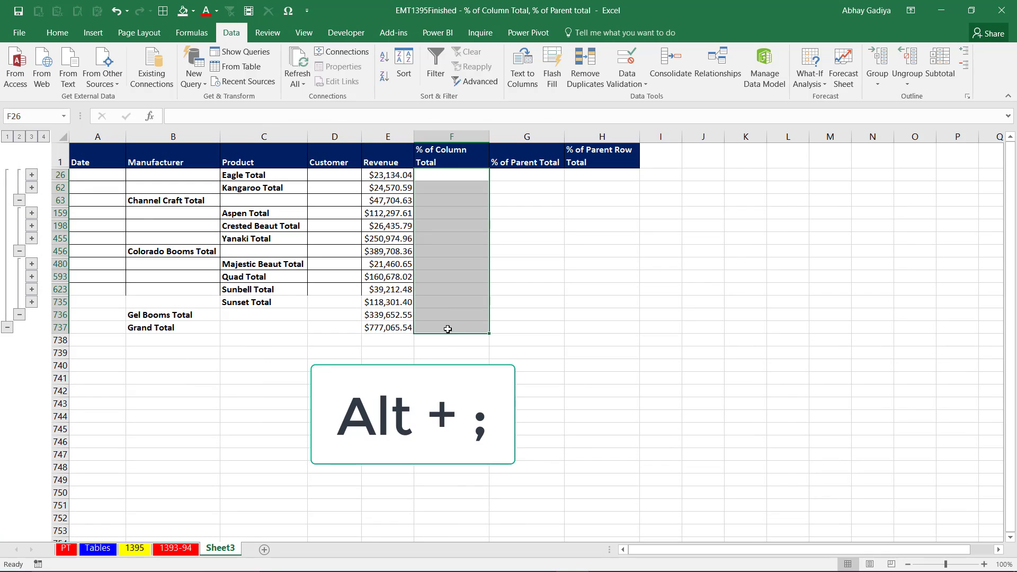
{"action": "key", "text": "alt+semicolon"}
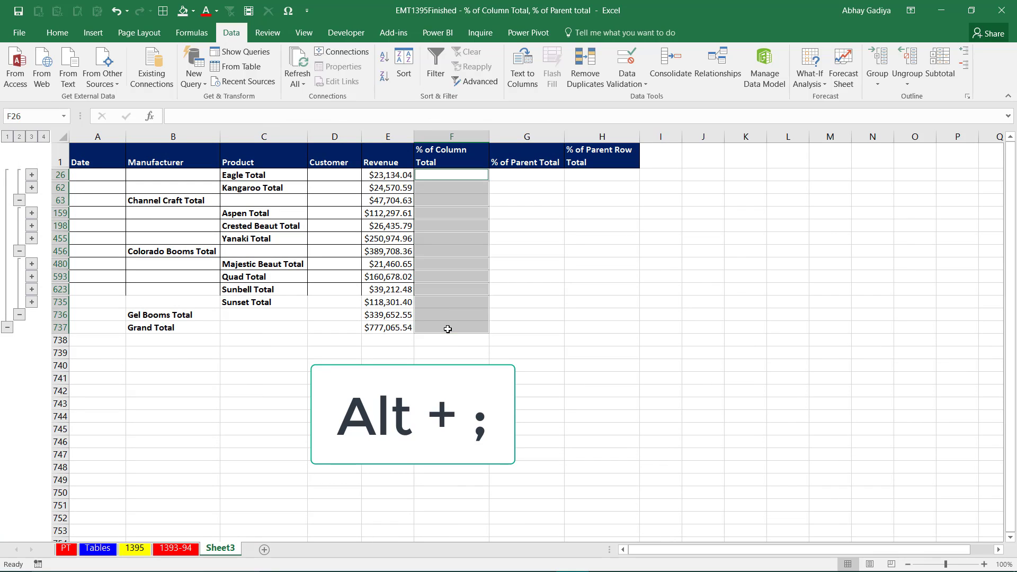
{"action": "type", "text": "="}
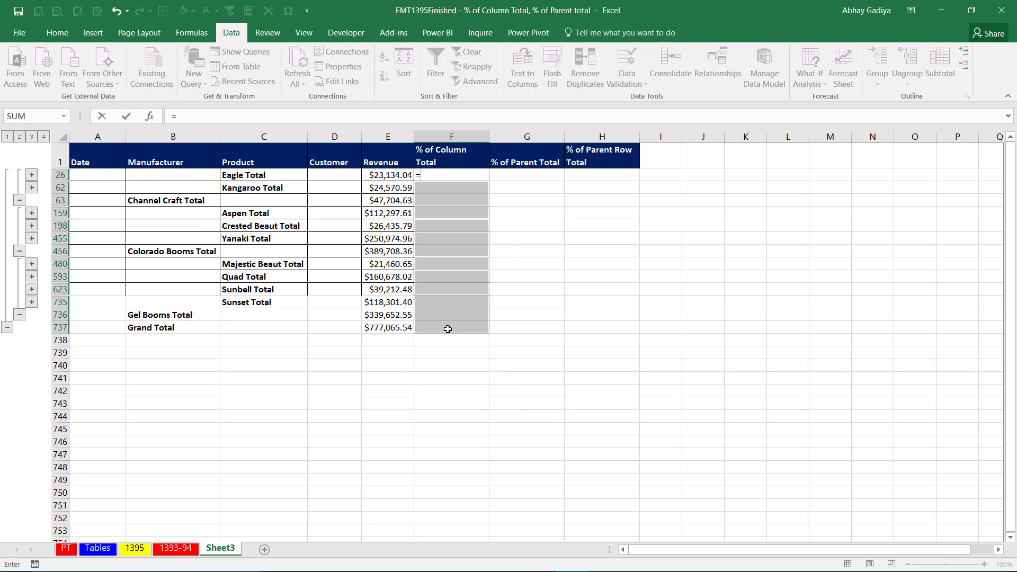
{"action": "key", "text": "Left"}
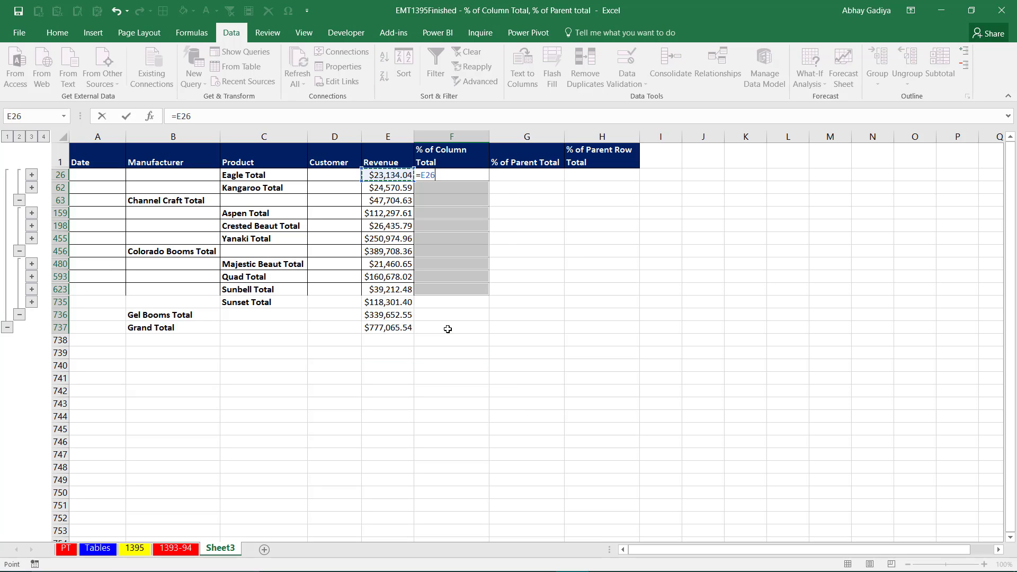
{"action": "type", "text": "/"}
{"action": "key", "text": "Down"}
{"action": "key", "text": "Down"}
{"action": "key", "text": "Left"}
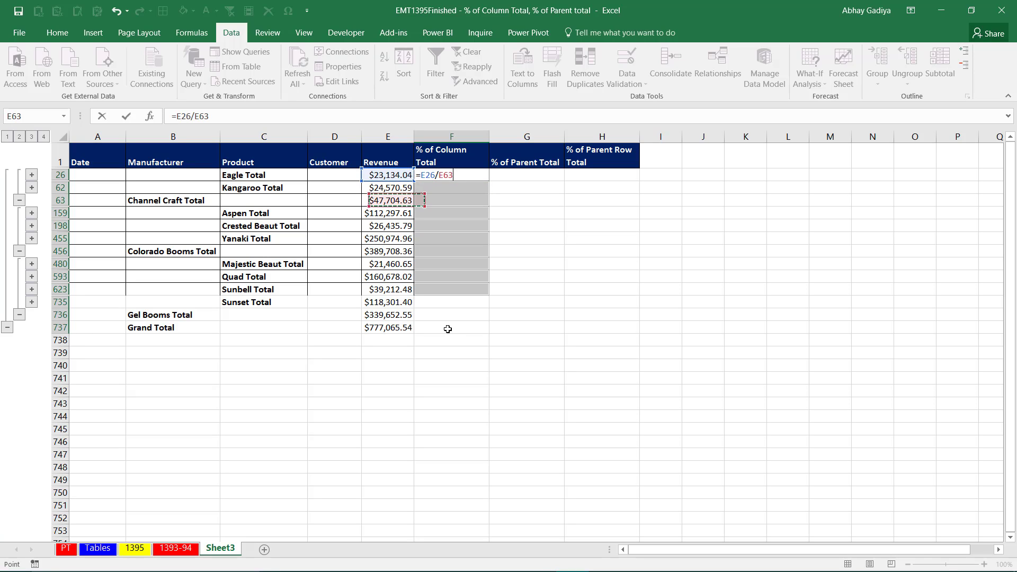
{"action": "key", "text": "ctrl+Down"}
{"action": "key", "text": "F4"}
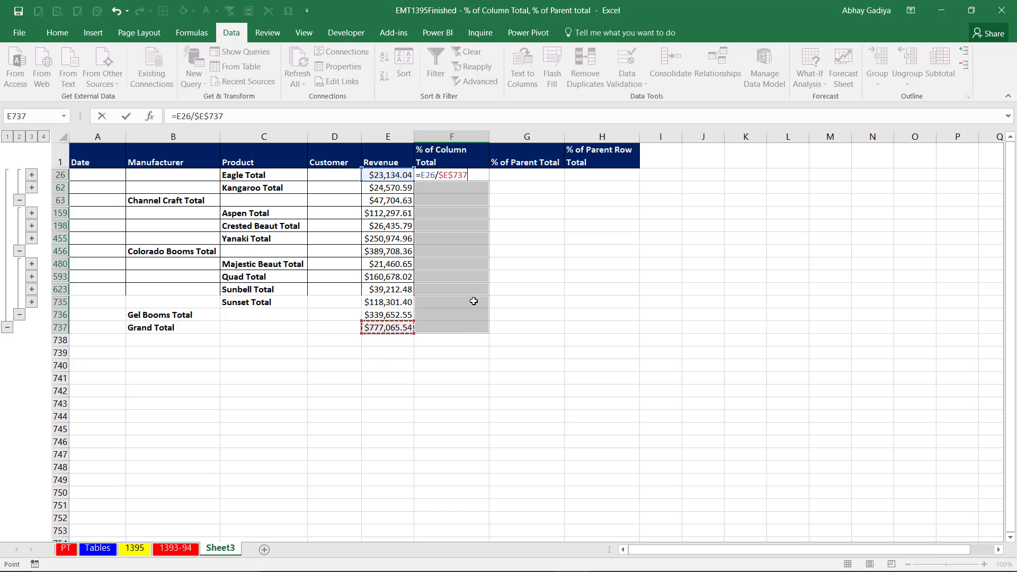
{"action": "key", "text": "ctrl+Return"}
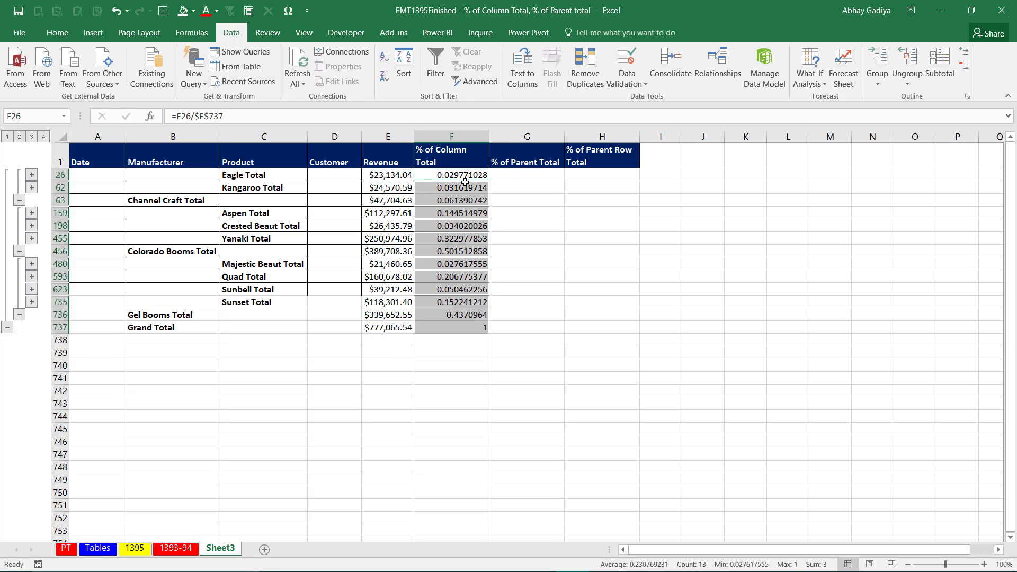
Format the % of Column Total values as percentages with two decimal places.
{"action": "key", "text": "ctrl+shift+5"}
{"action": "right_click", "coordinate": [465, 182]}
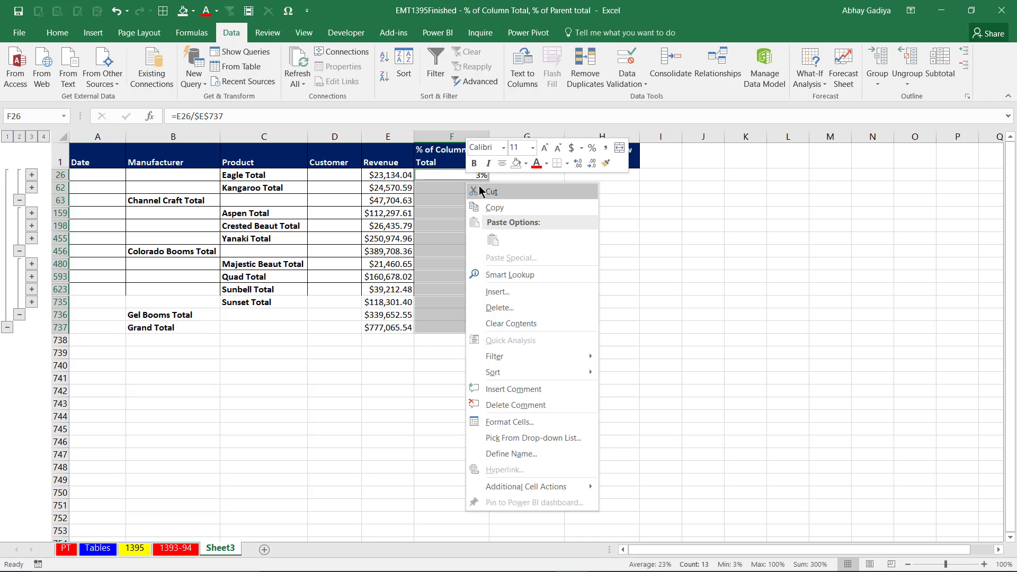
{"action": "left_click", "coordinate": [578, 165]}
{"action": "left_click", "coordinate": [577, 165]}
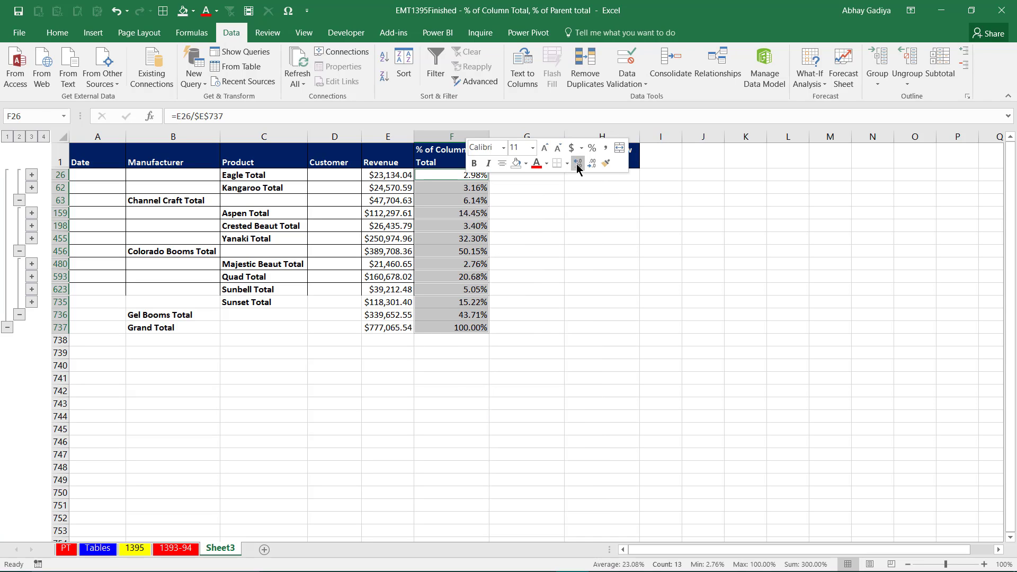
{"action": "left_click", "coordinate": [442, 174]}
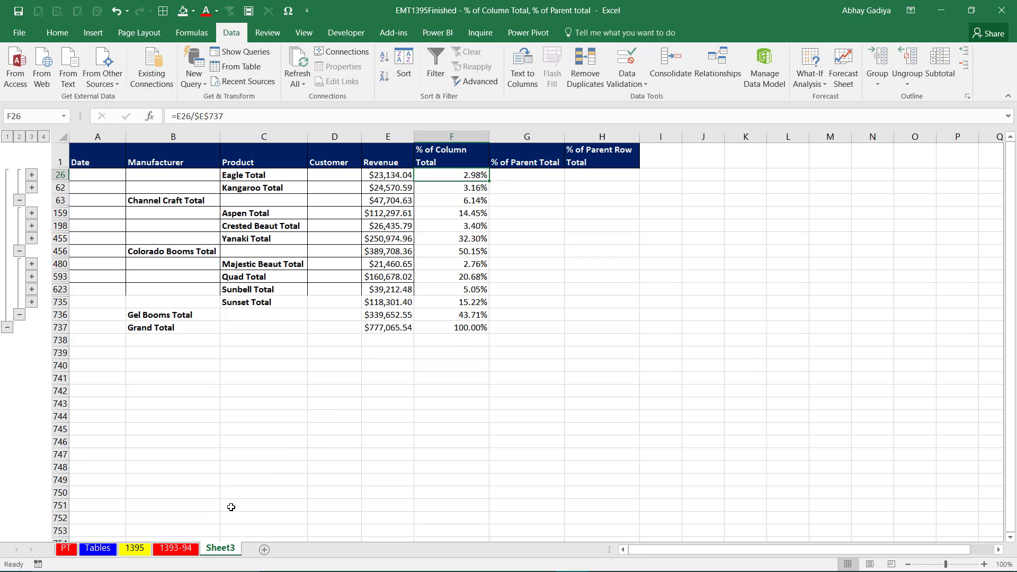
Examine the % of Column Total, % of Parent Total and Total Revenue formulas on sheet 1393-94.
{"action": "left_click", "coordinate": [175, 548]}
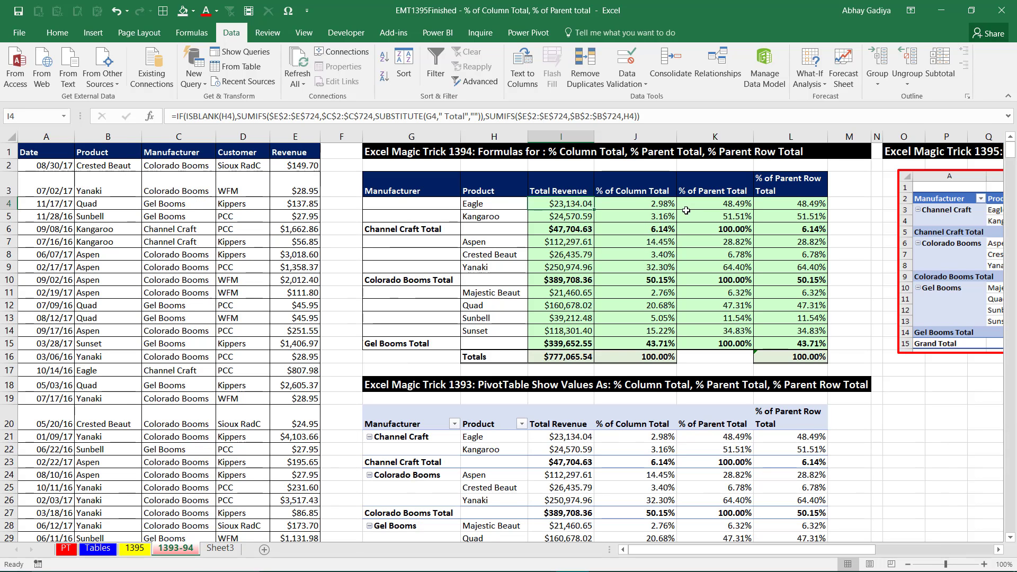
{"action": "left_click", "coordinate": [668, 208]}
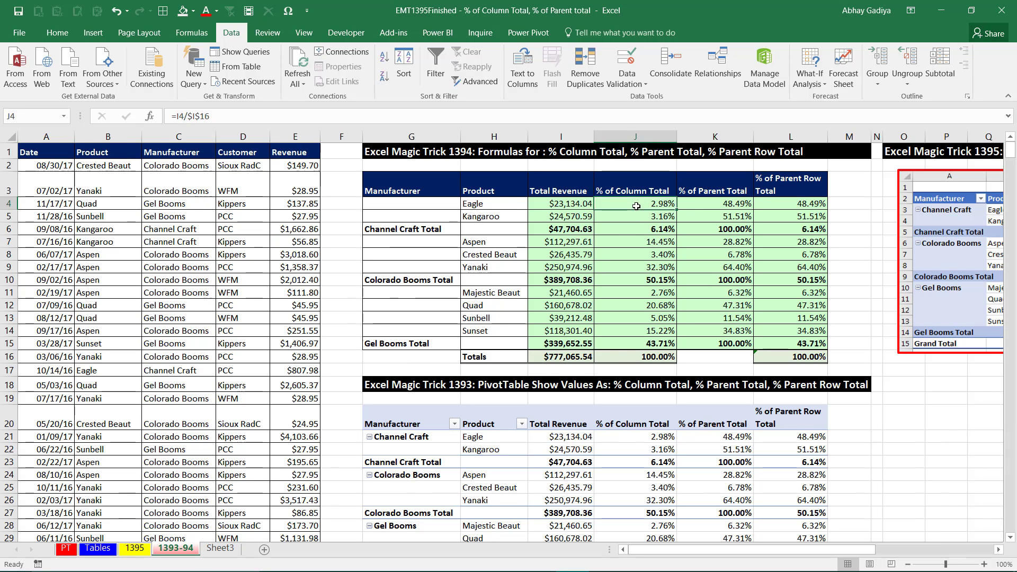
{"action": "left_click", "coordinate": [735, 214]}
{"action": "left_click", "coordinate": [734, 214], "text": "shift"}
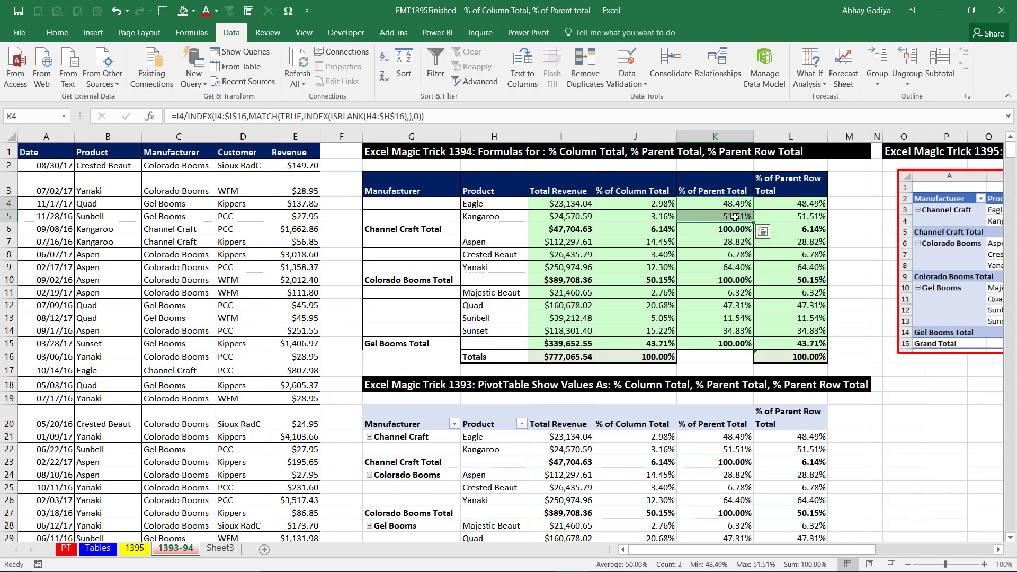
{"action": "left_click", "coordinate": [566, 205]}
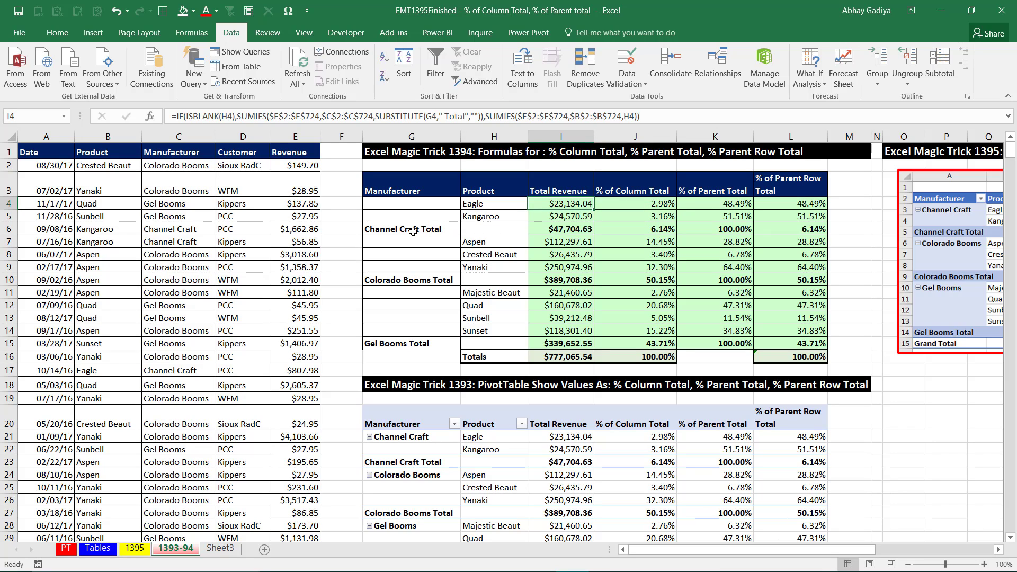
{"action": "left_click", "coordinate": [574, 228]}
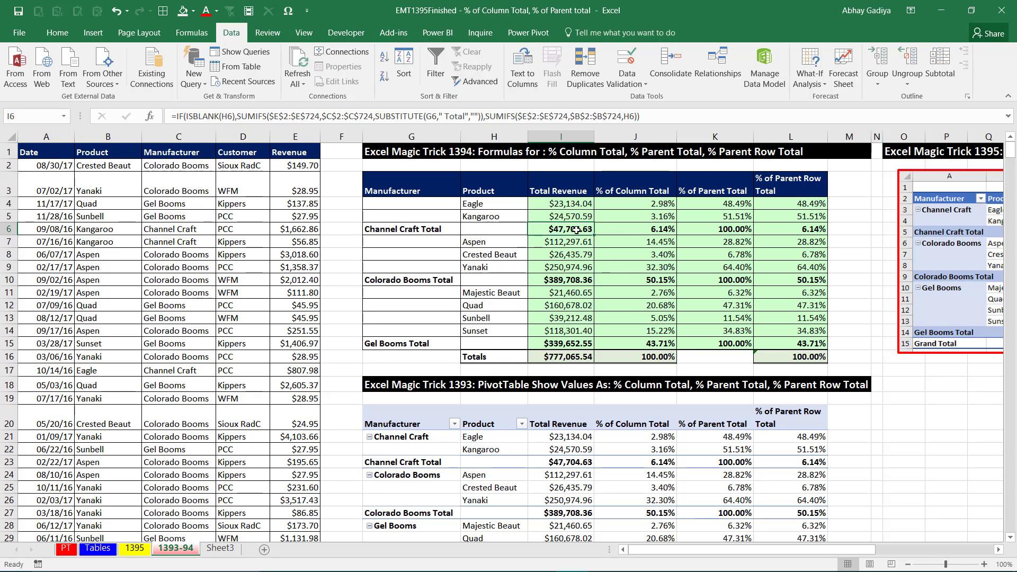
Expand Sheet3's outline to level 4 and examine the Manufacturer cells in the Eagle Total and Kangaroo Total rows.
{"action": "left_click", "coordinate": [220, 548]}
{"action": "left_click_drag", "start_coordinate": [524, 180], "coordinate": [525, 189]}
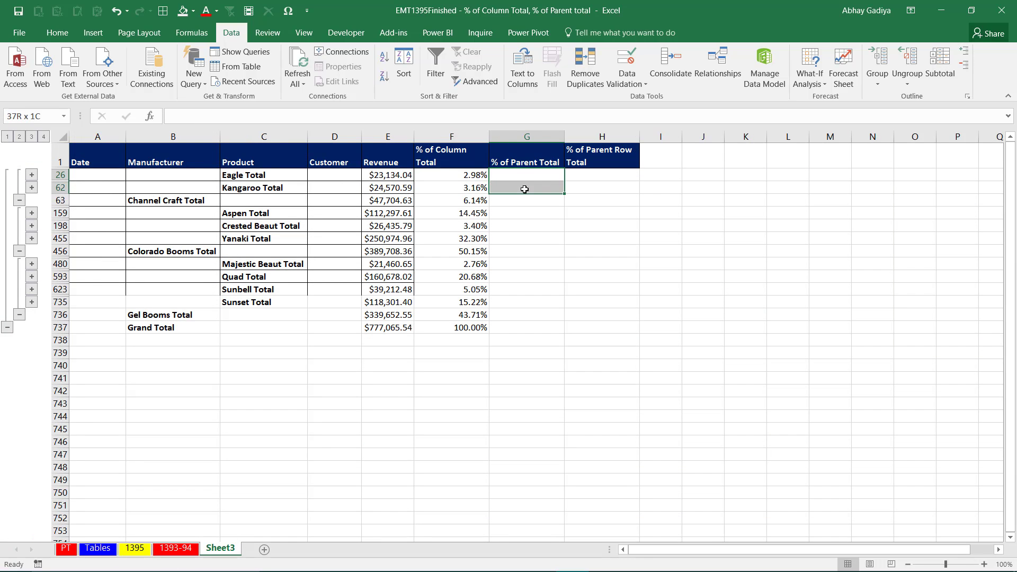
{"action": "left_click", "coordinate": [44, 138]}
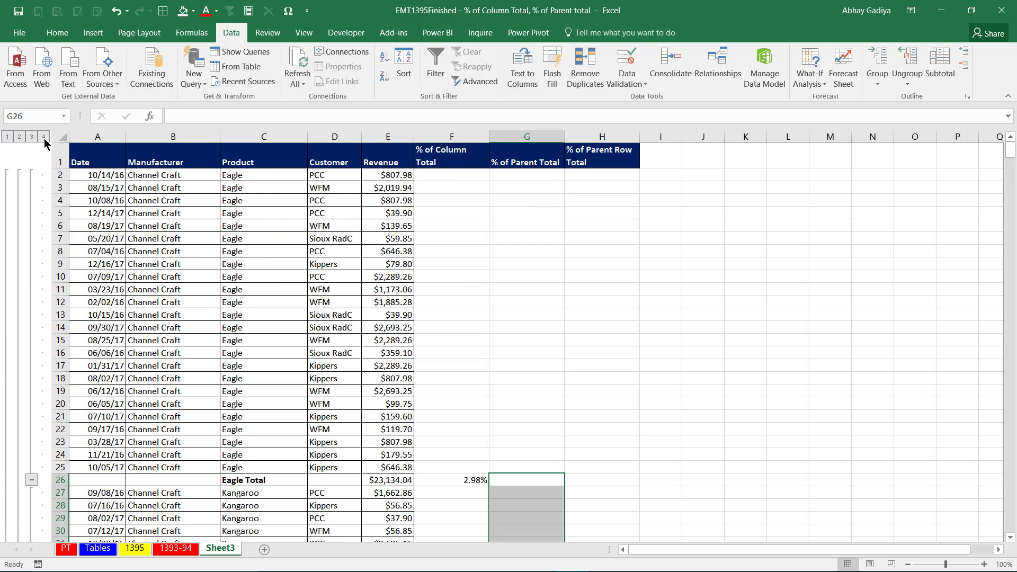
{"action": "left_click", "coordinate": [175, 482]}
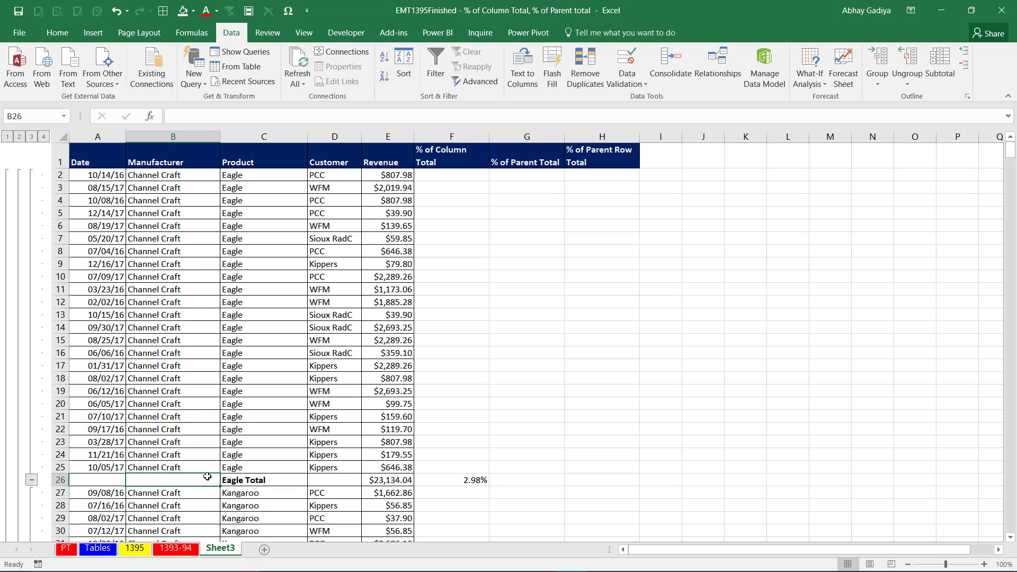
{"action": "key", "text": "ctrl+Down"}
{"action": "key", "text": "ctrl+Down"}
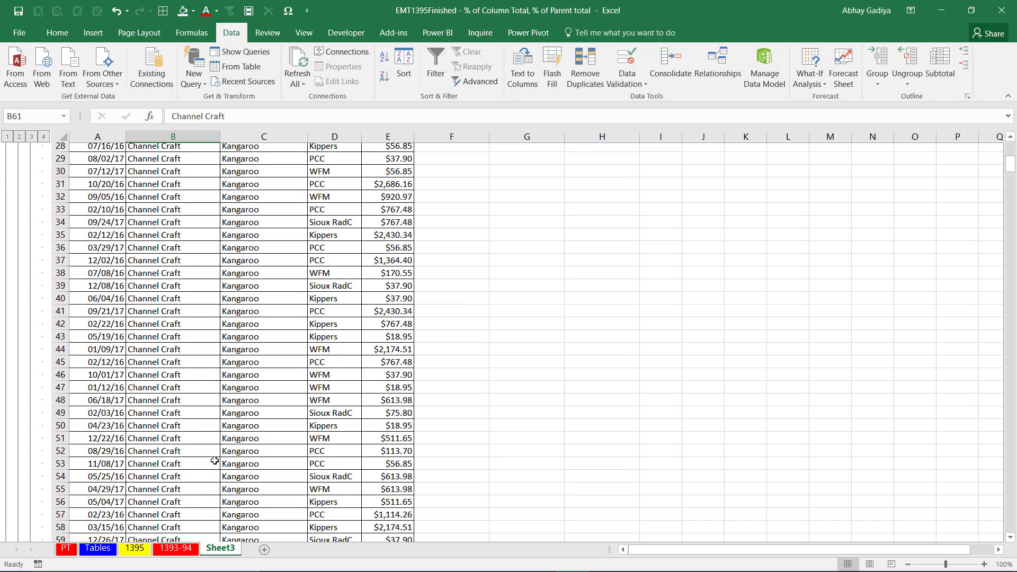
{"action": "key", "text": "Down"}
{"action": "scroll", "coordinate": [215, 460], "scroll_direction": "down", "scroll_amount": 3}
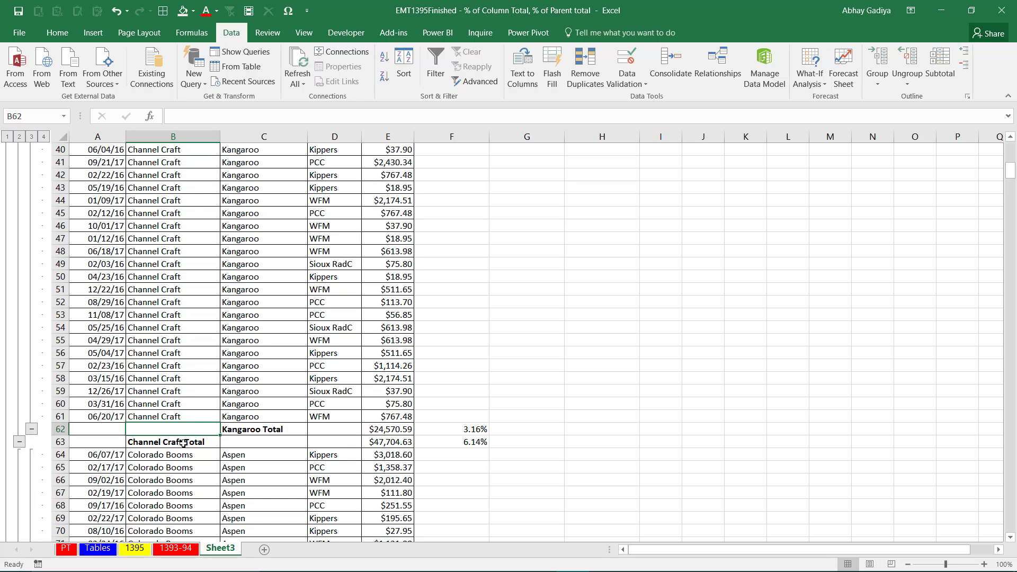
Start the % of Parent Total formula in the Eagle Total row, cell G26, with =E26/SUMIF(.
{"action": "left_click", "coordinate": [539, 429]}
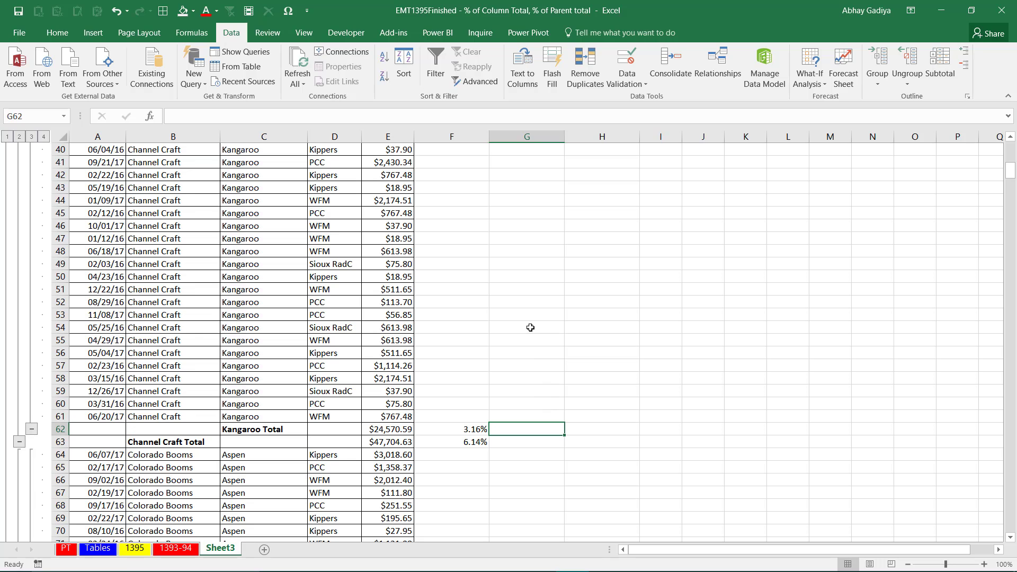
{"action": "key", "text": "ctrl+Up"}
{"action": "key", "text": "Left"}
{"action": "key", "text": "ctrl+Down"}
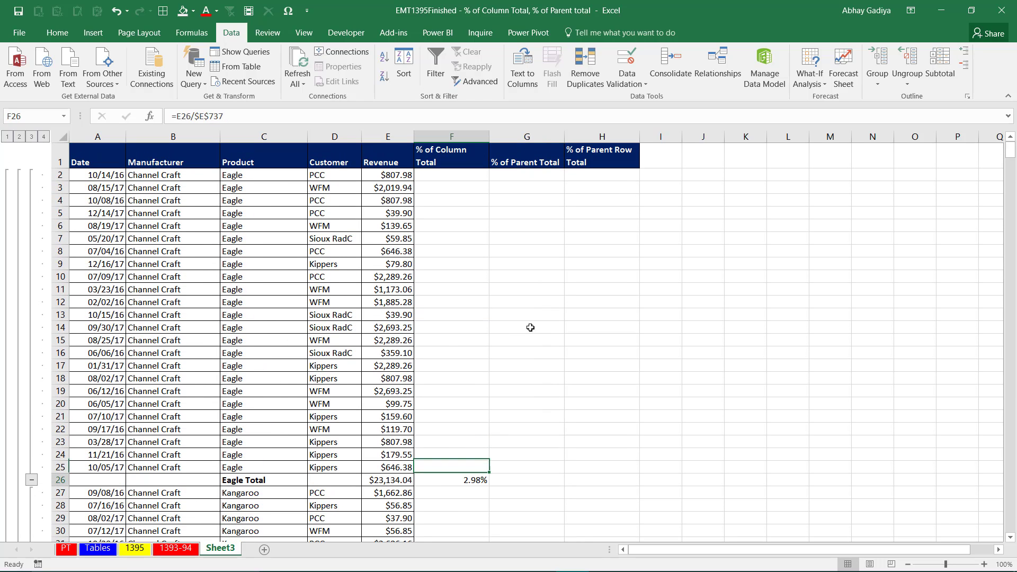
{"action": "key", "text": "Right"}
{"action": "type", "text": "="}
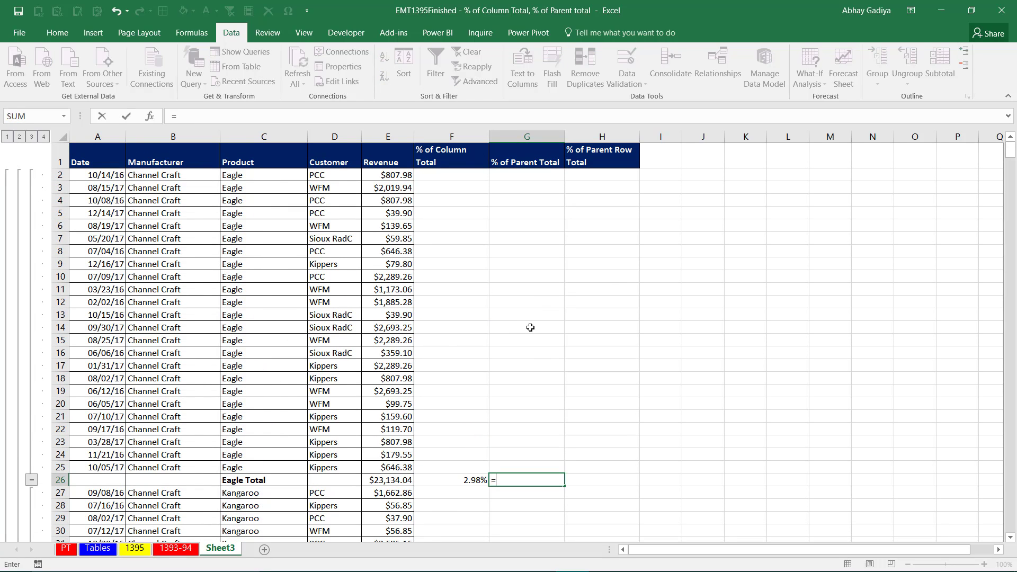
{"action": "key", "text": "Left"}
{"action": "key", "text": "Left"}
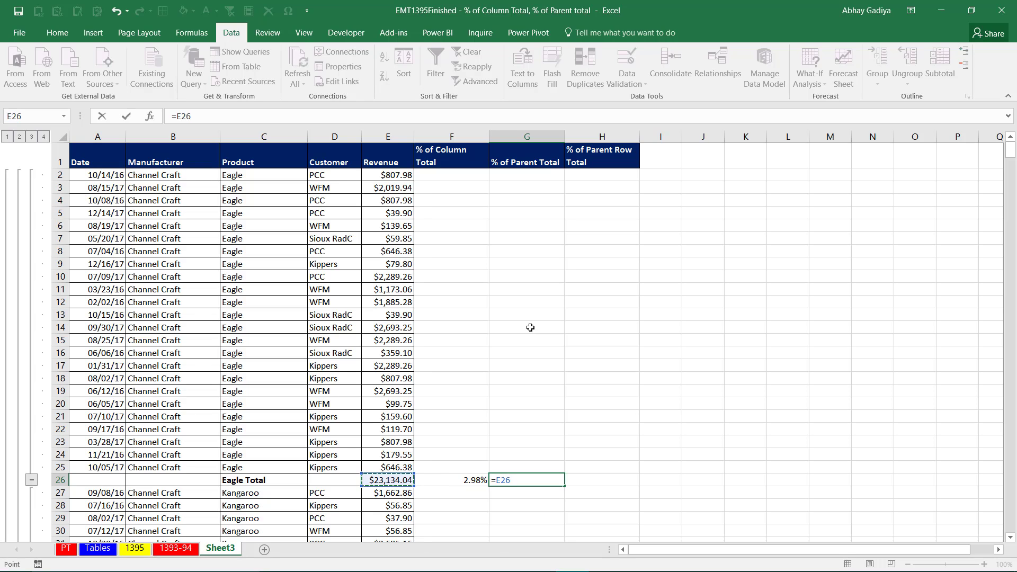
{"action": "type", "text": "/sumi"}
{"action": "key", "text": "Tab"}
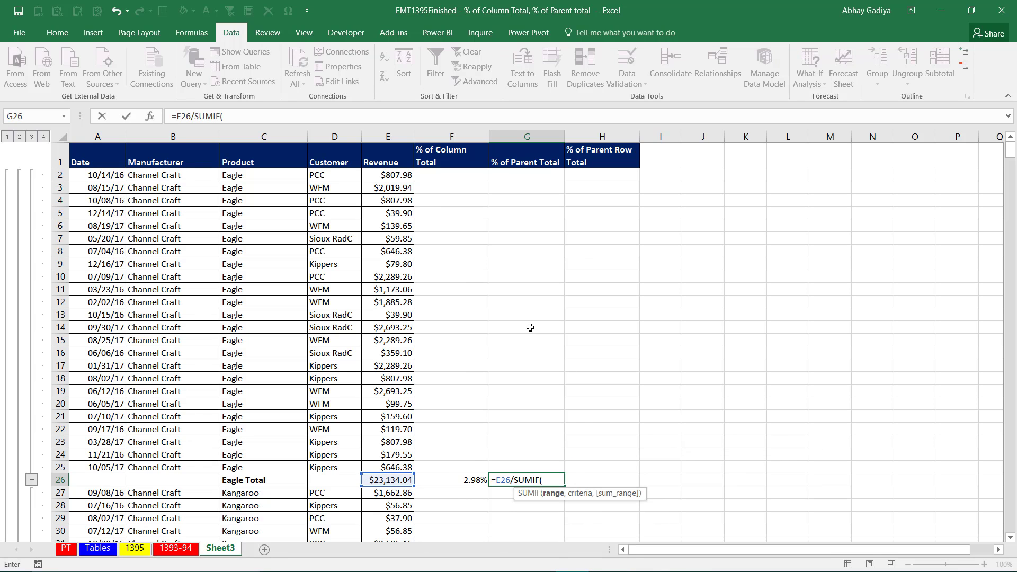
Set the SUMIF range to the Manufacturer column as the absolute reference $B$2:$B$737.
{"action": "key", "text": "Left"}
{"action": "key", "text": "Left"}
{"action": "key", "text": "Left"}
{"action": "key", "text": "Left"}
{"action": "key", "text": "Left"}
{"action": "key", "text": "Up"}
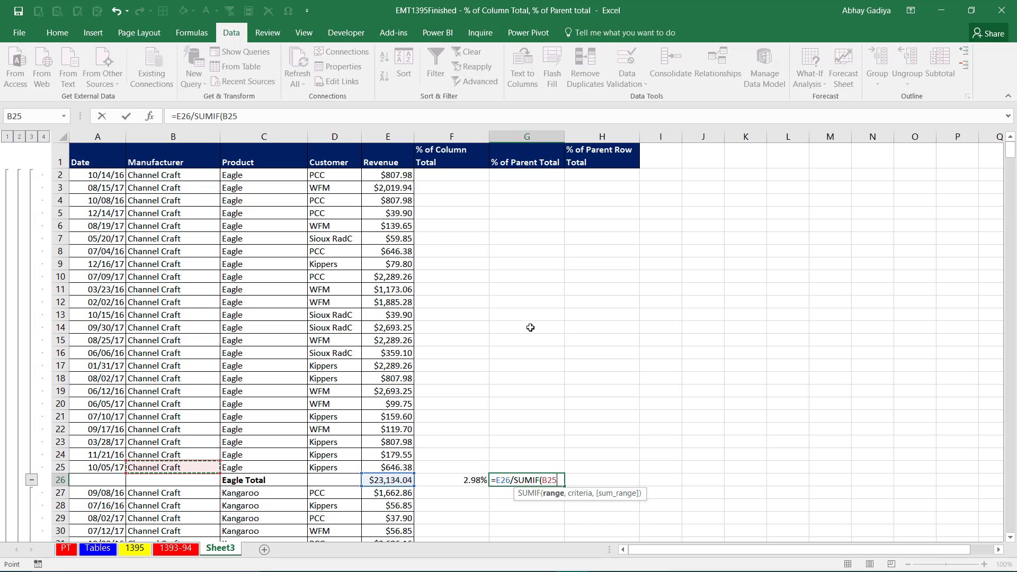
{"action": "key", "text": "ctrl+Up"}
{"action": "key", "text": "Down"}
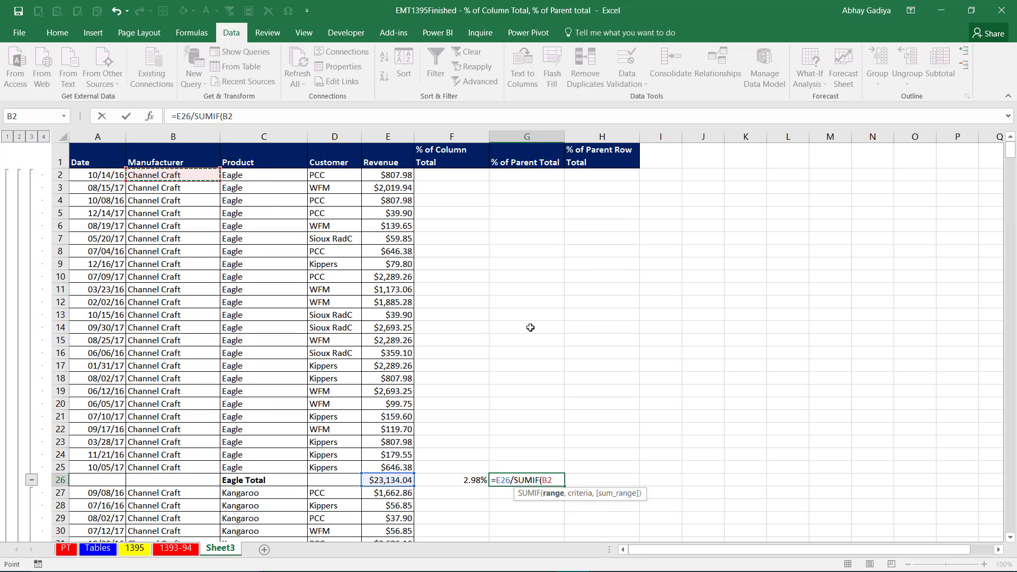
{"action": "key", "text": "shift+Page_Down"}
{"action": "key", "text": "shift+Page_Down"}
{"action": "key", "text": "shift+Page_Down"}
{"action": "key", "text": "shift+Page_Down"}
{"action": "key", "text": "shift+Page_Down"}
{"action": "key", "text": "shift+Page_Down"}
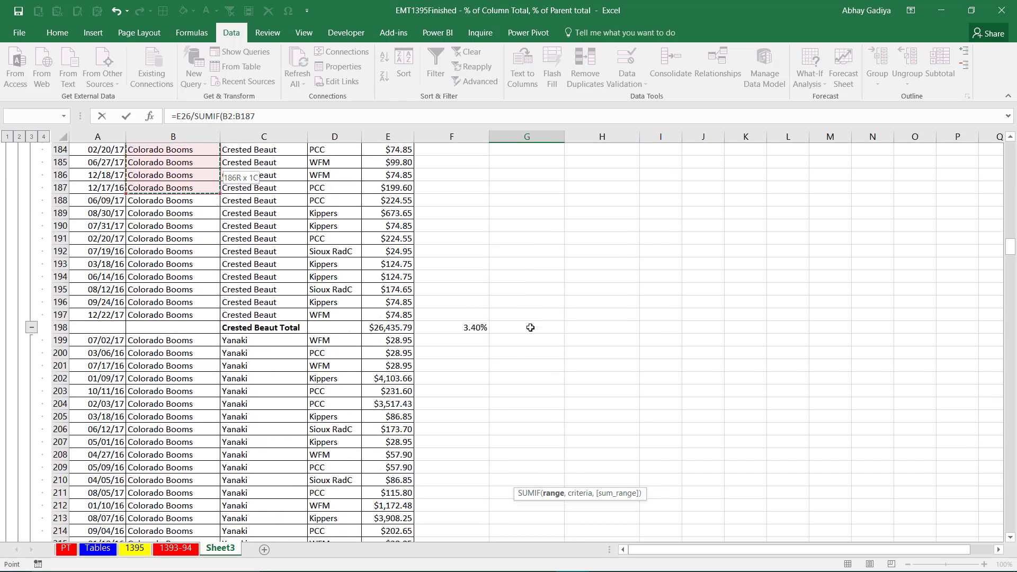
{"action": "key", "text": "ctrl+shift+End"}
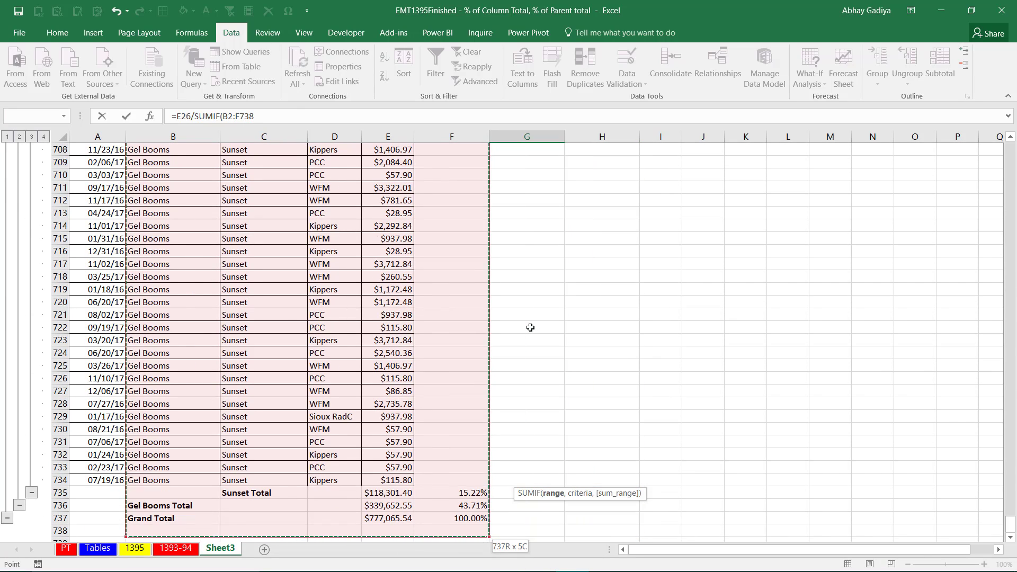
{"action": "key", "text": "shift+Left"}
{"action": "key", "text": "shift+Left"}
{"action": "key", "text": "shift+Left"}
{"action": "key", "text": "shift+Left"}
{"action": "key", "text": "shift+Up"}
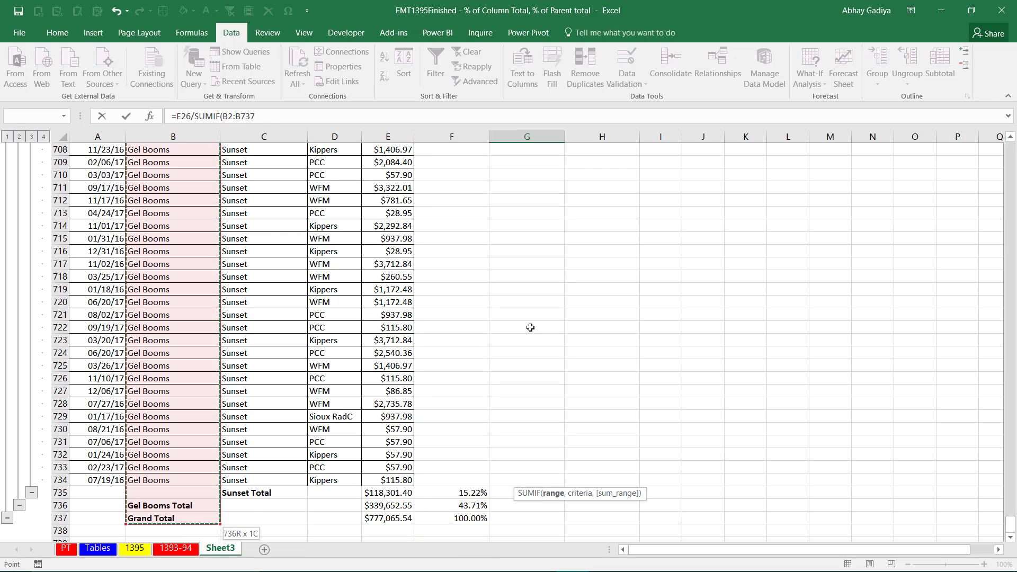
{"action": "key", "text": "F4"}
{"action": "type", "text": ","}
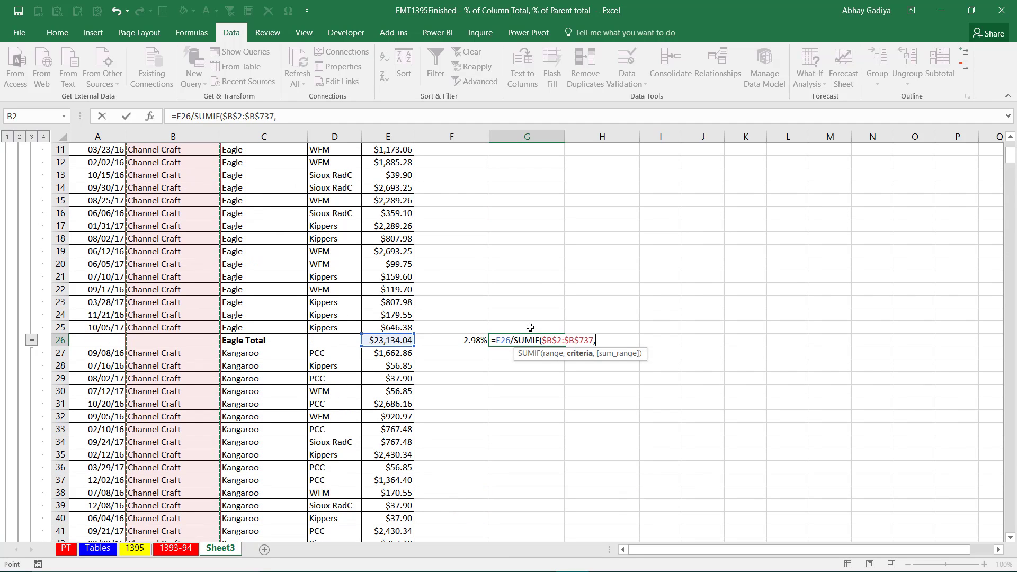
Set the SUMIF criteria to the Manufacturer cell B24, two rows above the Eagle Total row.
{"action": "key", "text": "Up"}
{"action": "key", "text": "Left"}
{"action": "key", "text": "Left"}
{"action": "key", "text": "Left"}
{"action": "key", "text": "Left"}
{"action": "key", "text": "Left"}
{"action": "key", "text": "Left"}
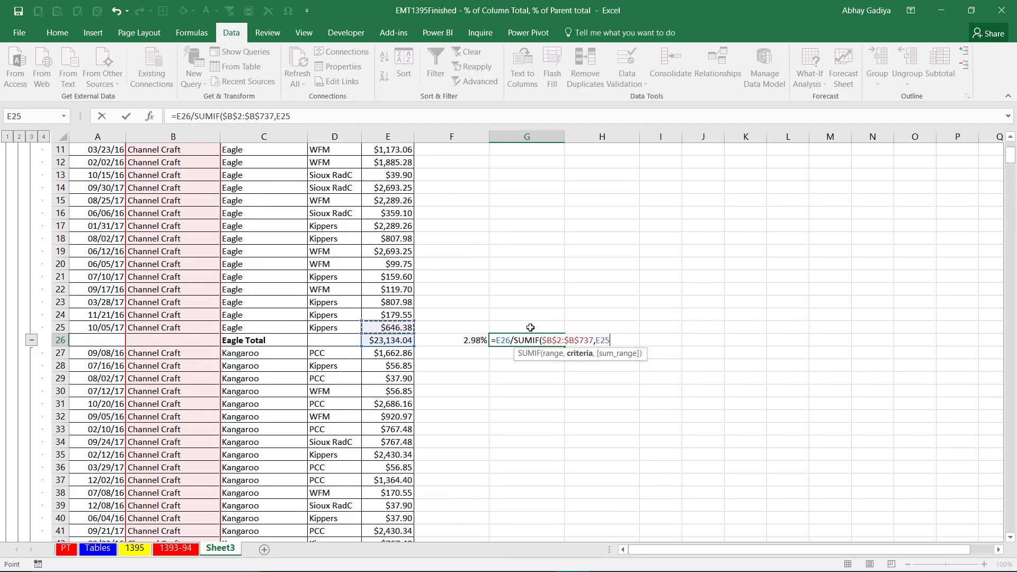
{"action": "key", "text": "Right"}
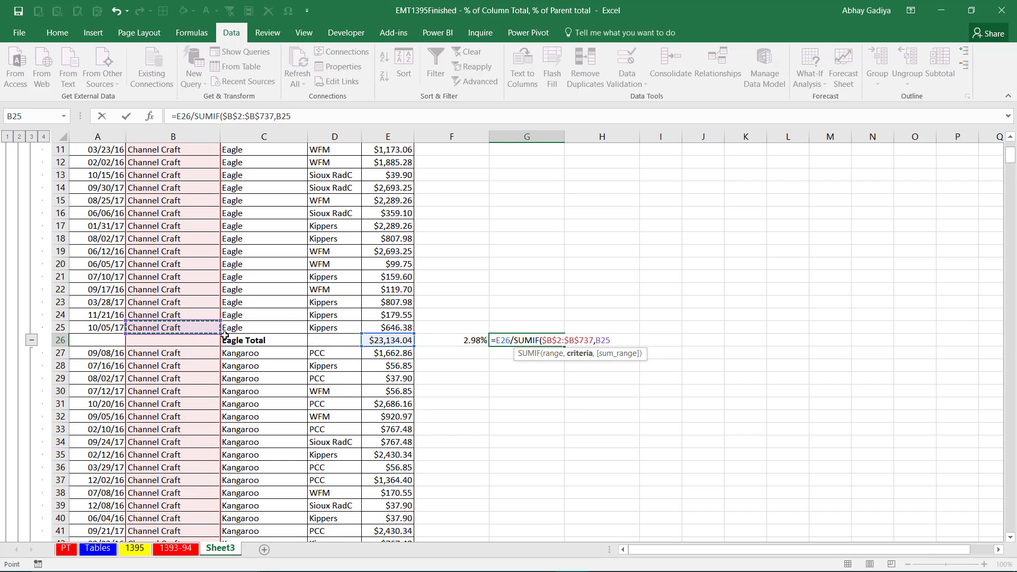
{"action": "left_click", "coordinate": [190, 314]}
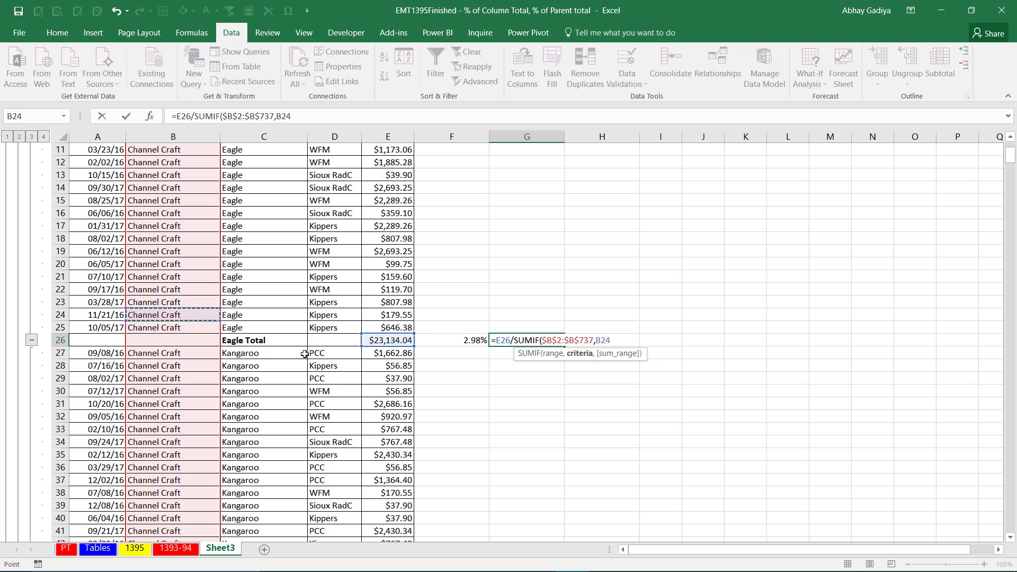
{"action": "type", "text": ","}
Set the SUMIF sum range to the absolute Revenue range $E$2:$E$737 and enter the completed formula in G26.
{"action": "key", "text": "Left"}
{"action": "key", "text": "Left"}
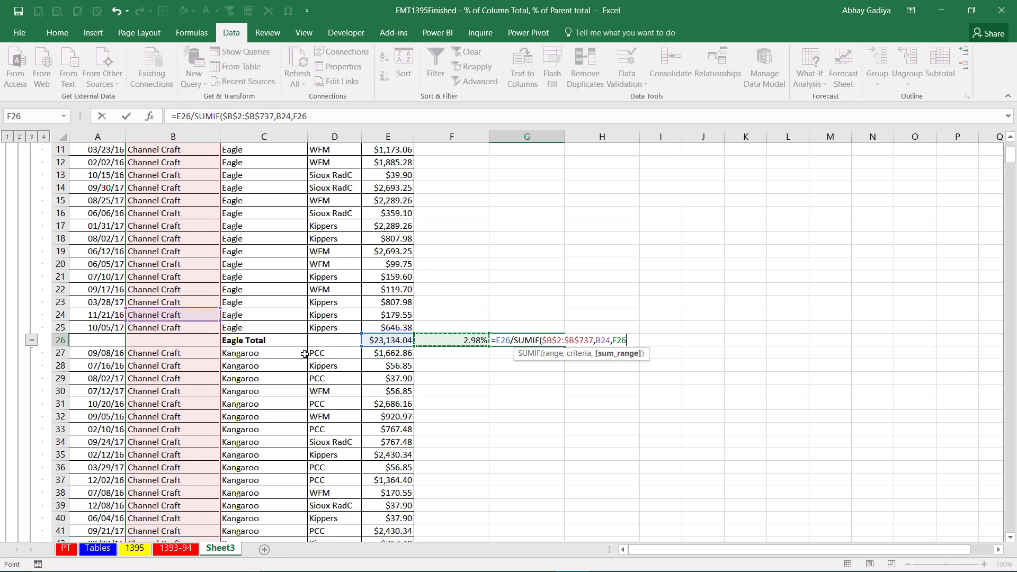
{"action": "key", "text": "Right"}
{"action": "key", "text": "Left"}
{"action": "key", "text": "ctrl+Up"}
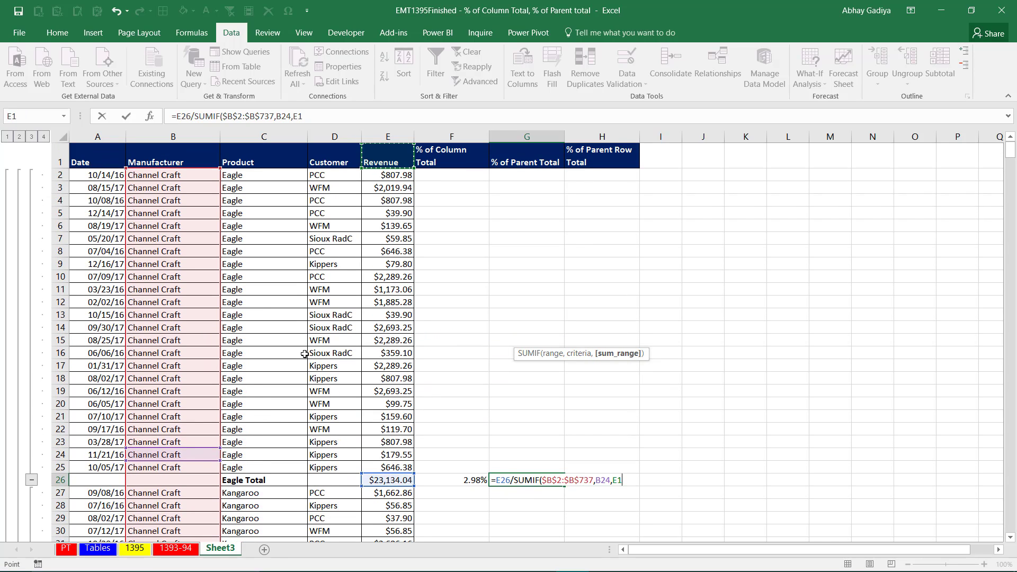
{"action": "key", "text": "Down"}
{"action": "key", "text": "ctrl+shift+Down"}
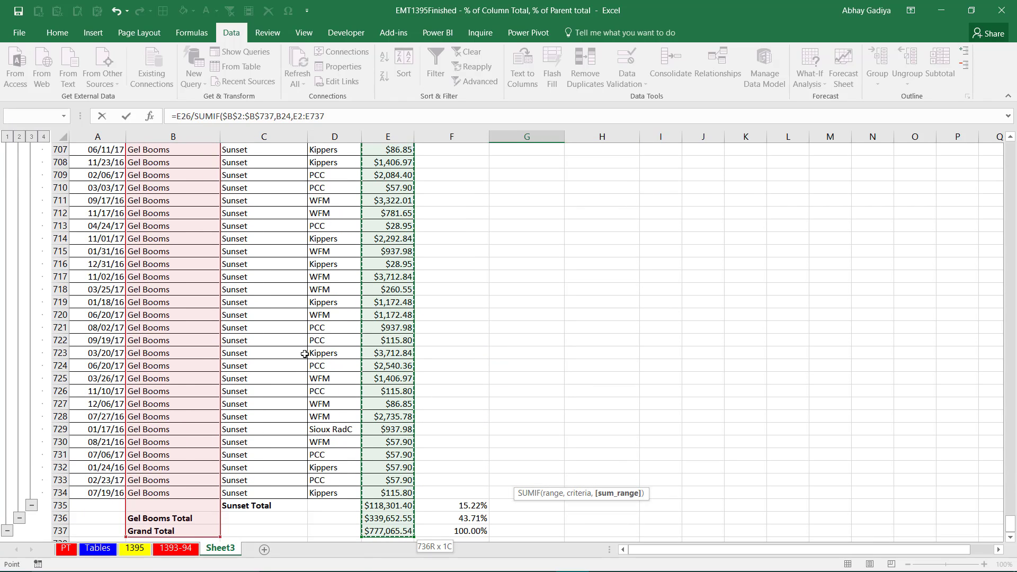
{"action": "key", "text": "F4"}
{"action": "type", "text": ")"}
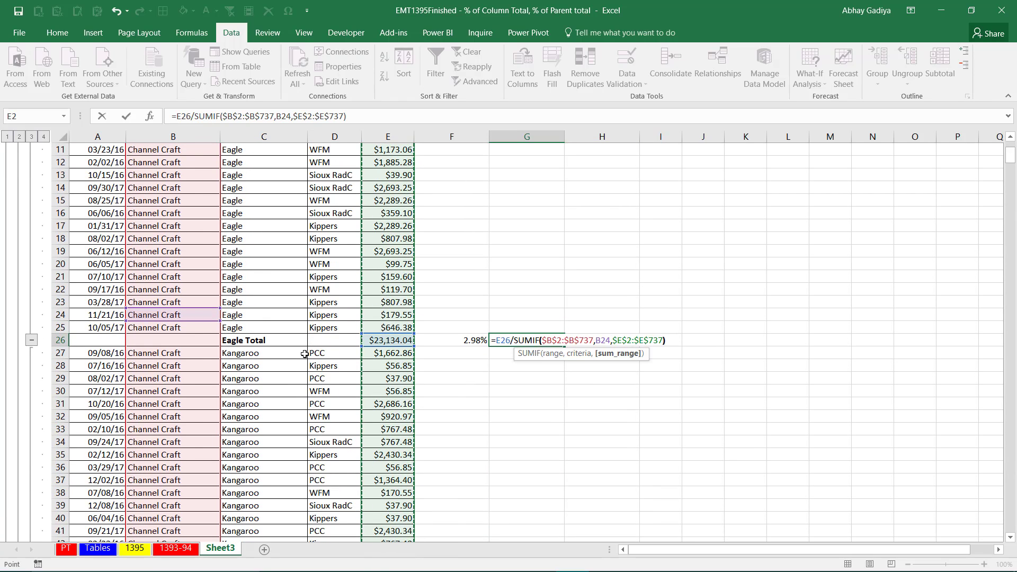
{"action": "key", "text": "ctrl+Return"}
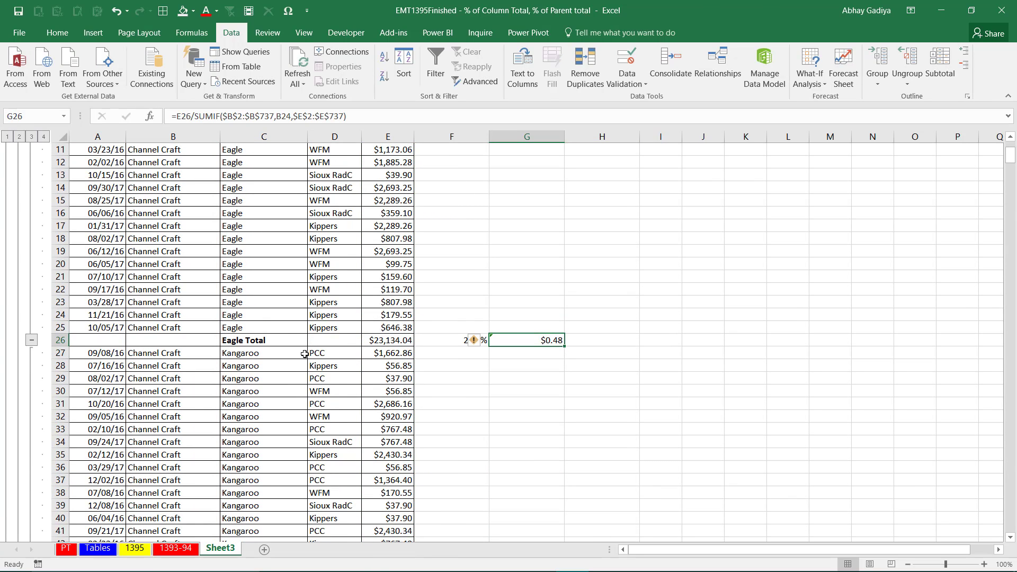
Format the Eagle Total row's % of Parent Total value as a percentage with two decimal places.
{"action": "key", "text": "ctrl+shift+5"}
{"action": "right_click", "coordinate": [507, 338]}
{"action": "left_click", "coordinate": [619, 372]}
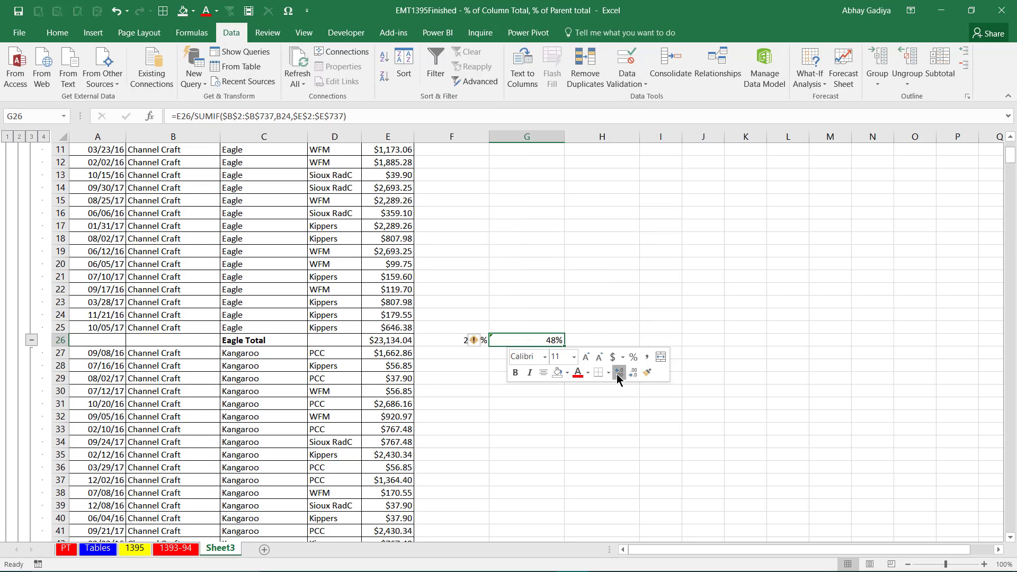
{"action": "left_click", "coordinate": [619, 373]}
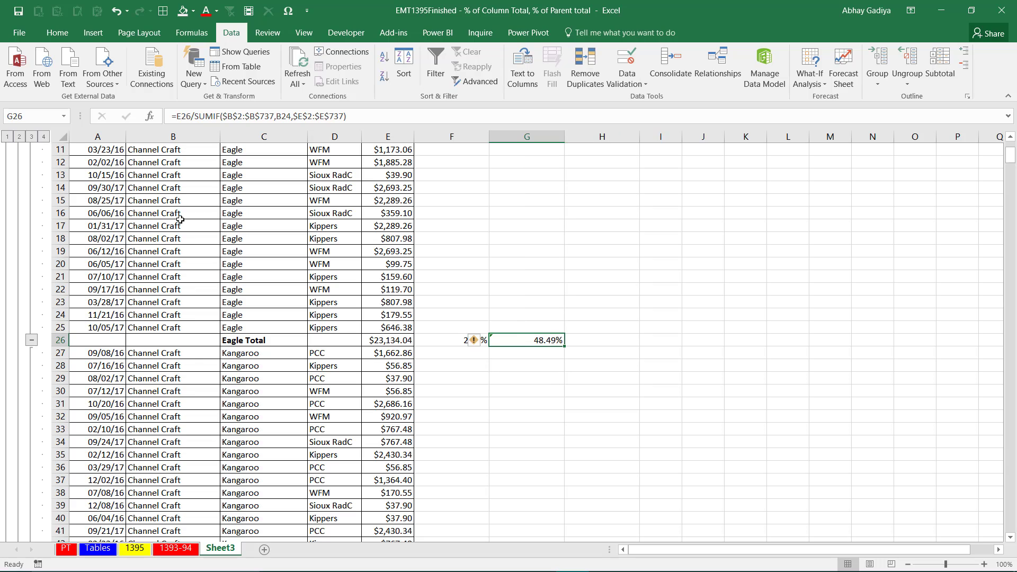
Collapse the outline to level 3 and copy the G26 formula into only the visible cells down to the Grand Total row.
{"action": "left_click", "coordinate": [31, 137]}
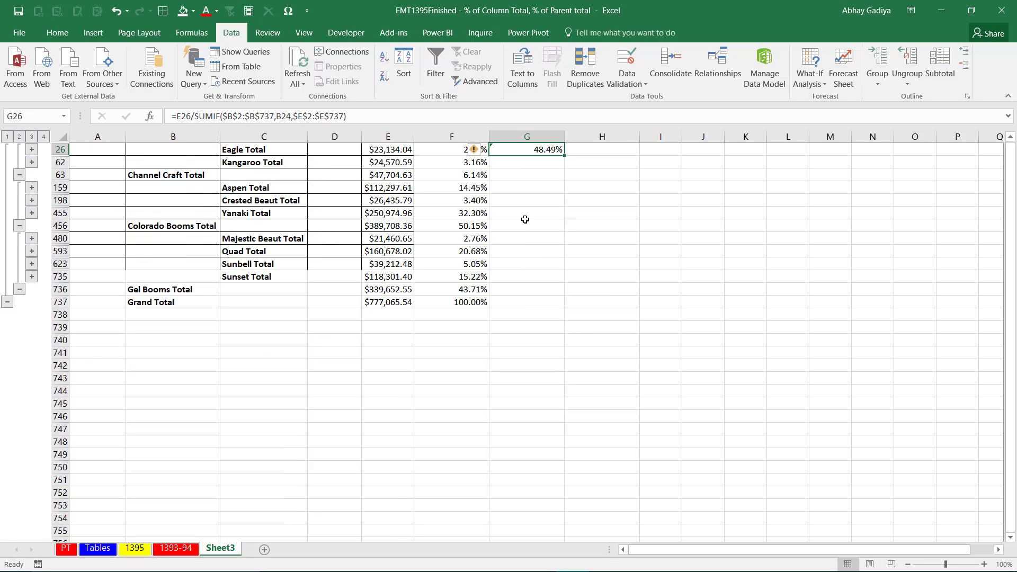
{"action": "scroll", "coordinate": [525, 219], "scroll_direction": "up", "scroll_amount": 1}
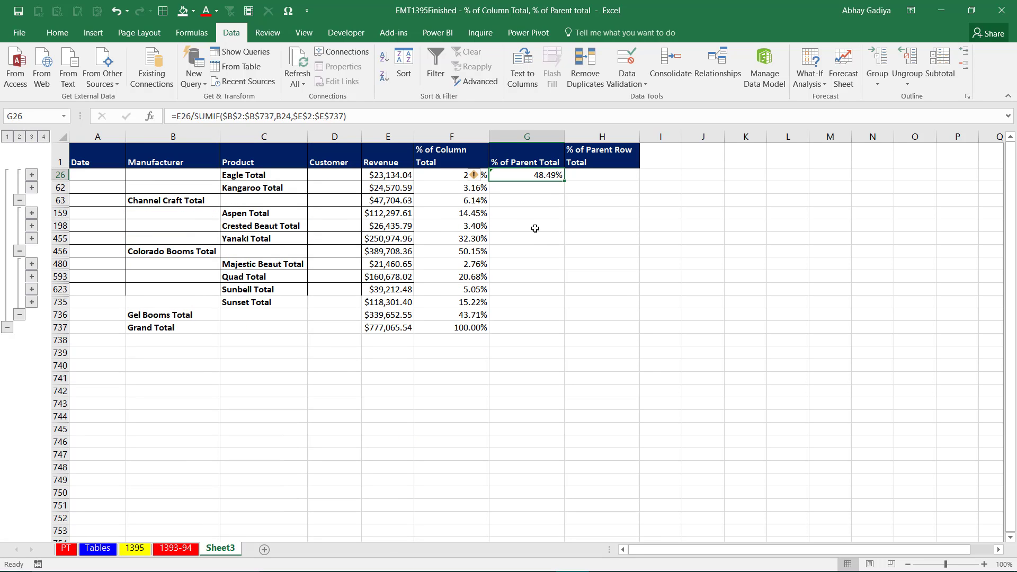
{"action": "key", "text": "ctrl+c"}
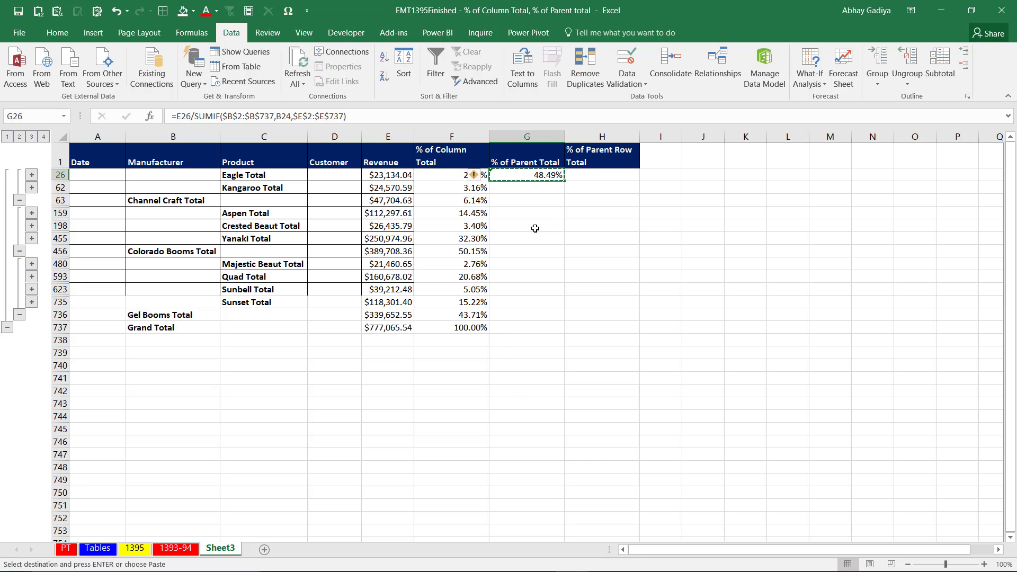
{"action": "key", "text": "shift+Down"}
{"action": "key", "text": "shift+Down"}
{"action": "key", "text": "shift+Down"}
{"action": "key", "text": "shift+Down"}
{"action": "key", "text": "shift+Down"}
{"action": "key", "text": "shift+Down"}
{"action": "key", "text": "shift+Down"}
{"action": "key", "text": "shift+Down"}
{"action": "key", "text": "shift+Down"}
{"action": "key", "text": "shift+Down"}
{"action": "key", "text": "shift+Down"}
{"action": "key", "text": "shift+Down"}
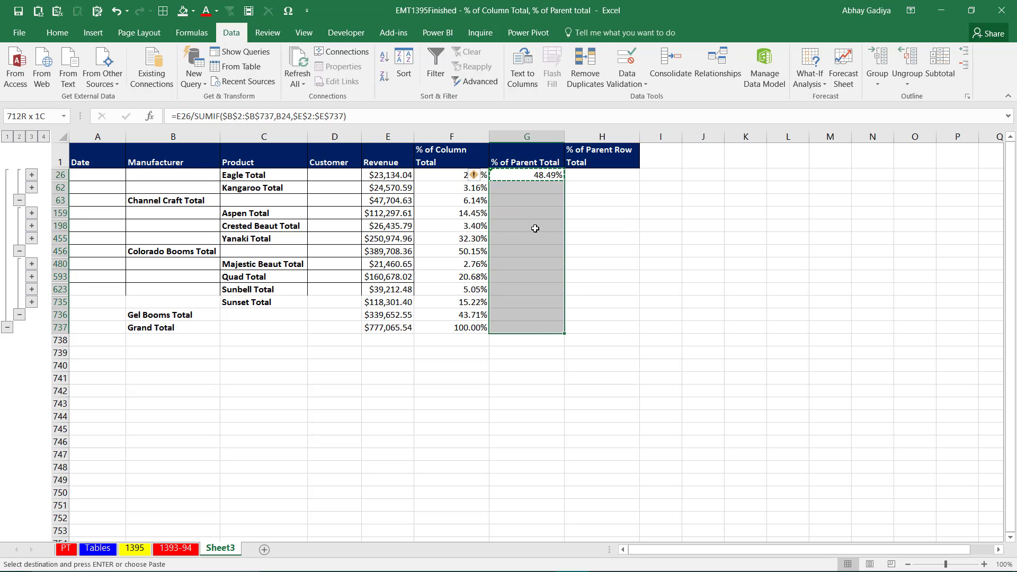
{"action": "key", "text": "alt+semicolon"}
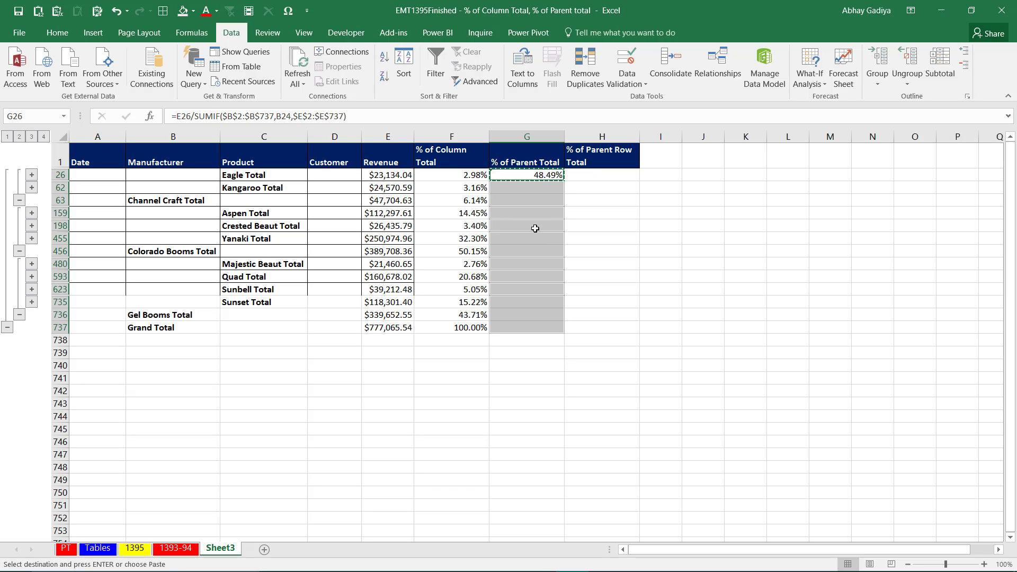
{"action": "key", "text": "ctrl+v"}
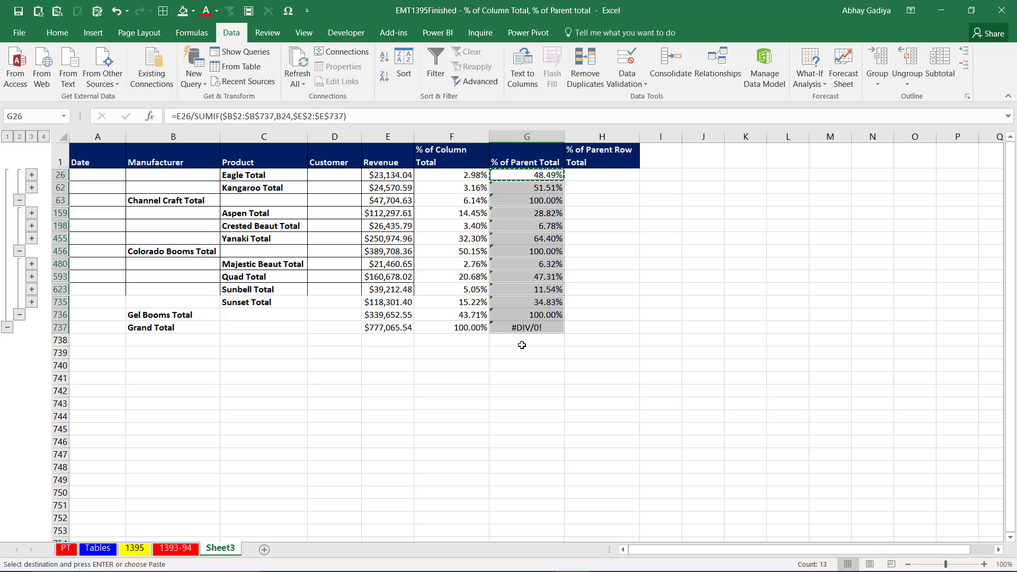
Clear the Grand Total row's % of Parent Total cell and ignore the formula error warnings on the rest of that column.
{"action": "left_click", "coordinate": [533, 329]}
{"action": "key", "text": "Delete"}
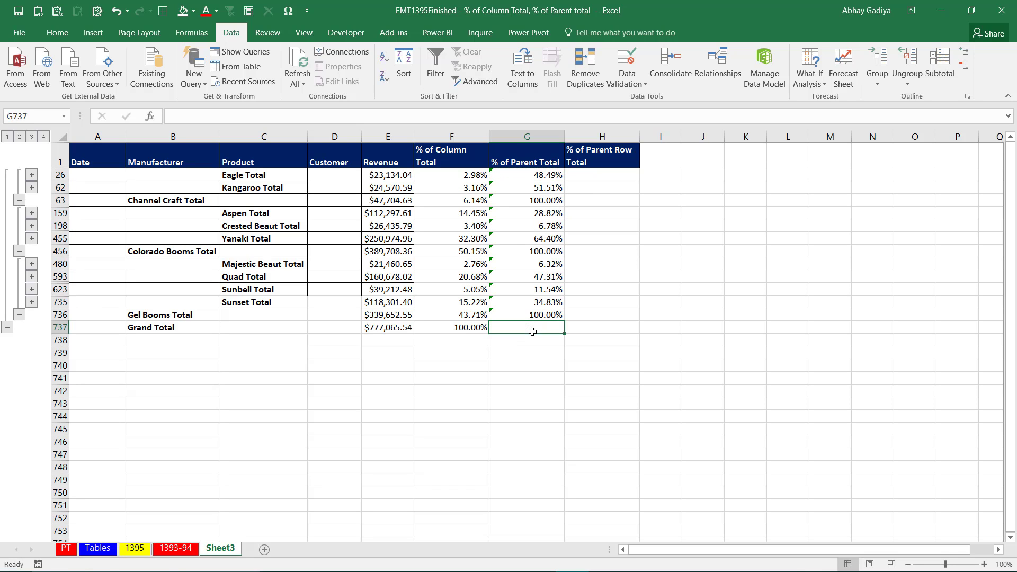
{"action": "key", "text": "ctrl+Up"}
{"action": "key", "text": "ctrl+Up"}
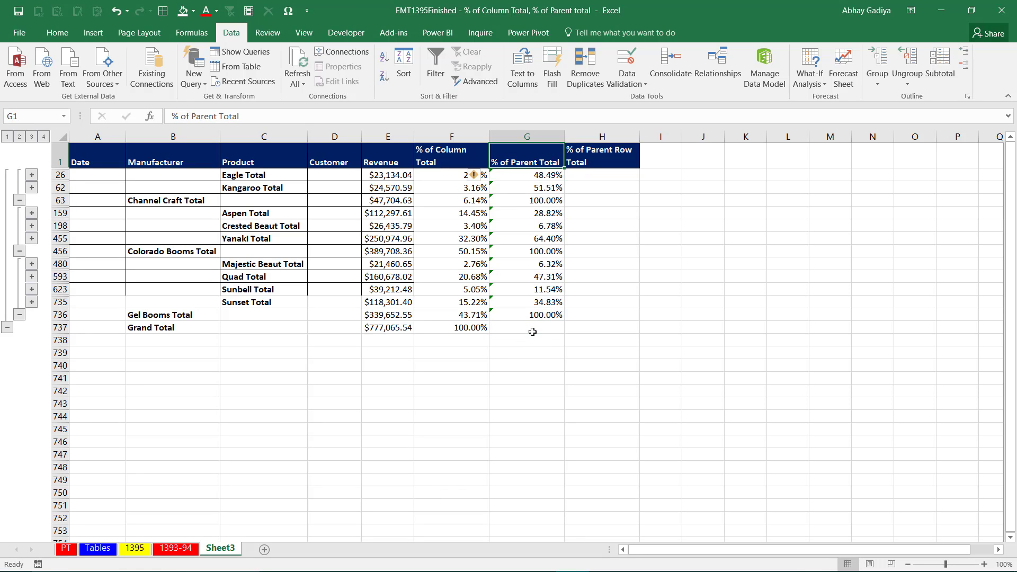
{"action": "key", "text": "Down"}
{"action": "key", "text": "shift+Down"}
{"action": "key", "text": "shift+Down"}
{"action": "key", "text": "shift+Down"}
{"action": "key", "text": "shift+Down"}
{"action": "key", "text": "shift+Down"}
{"action": "key", "text": "shift+Down"}
{"action": "key", "text": "shift+Down"}
{"action": "key", "text": "shift+Down"}
{"action": "key", "text": "shift+Down"}
{"action": "key", "text": "shift+Down"}
{"action": "key", "text": "shift+Down"}
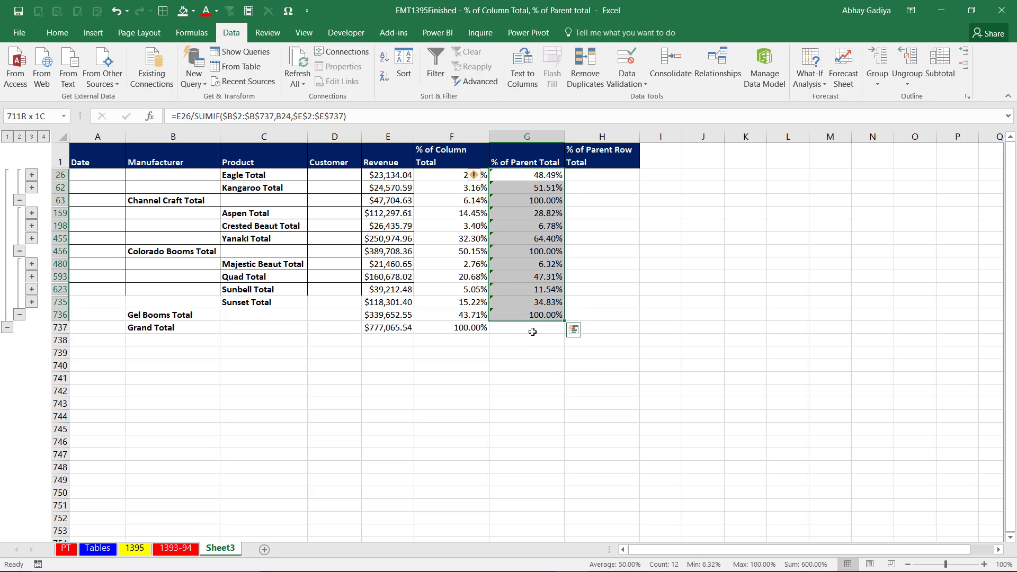
{"action": "left_click", "coordinate": [477, 175]}
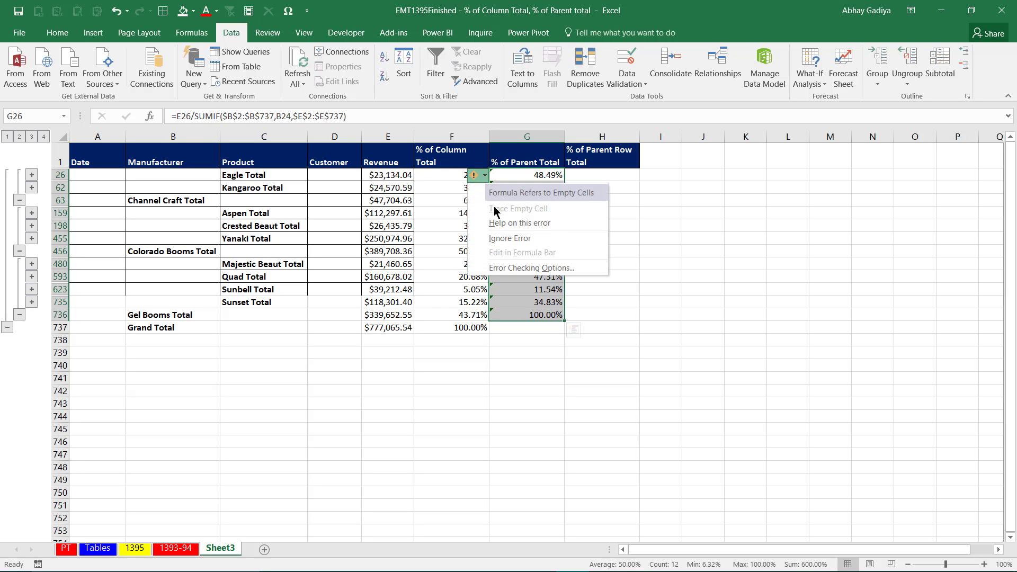
{"action": "left_click", "coordinate": [509, 238]}
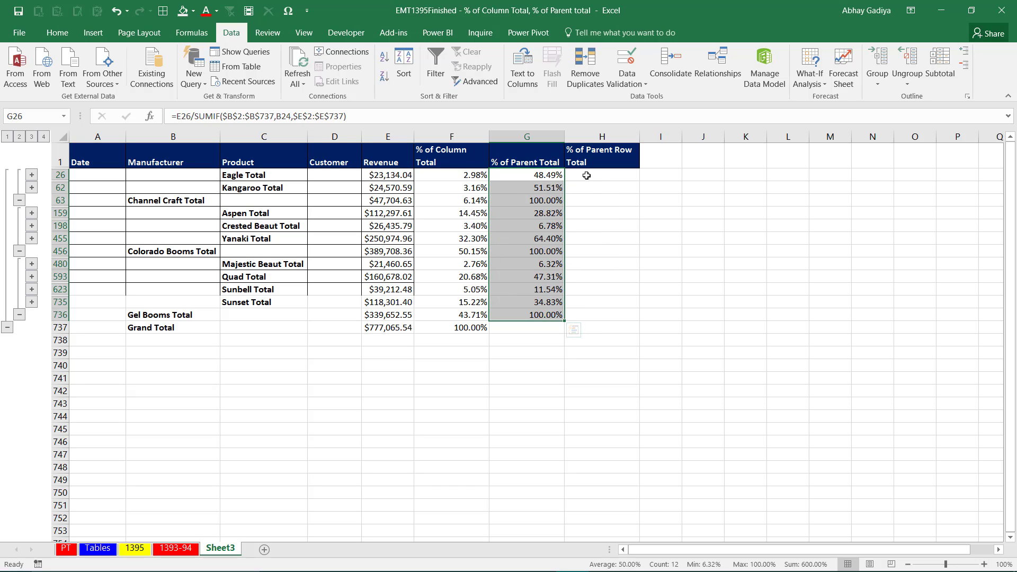
Examine the % of Column Total, % of Parent Total and % of Parent Row Total formulas for Channel Craft on sheet 1393-94.
{"action": "left_click", "coordinate": [555, 202]}
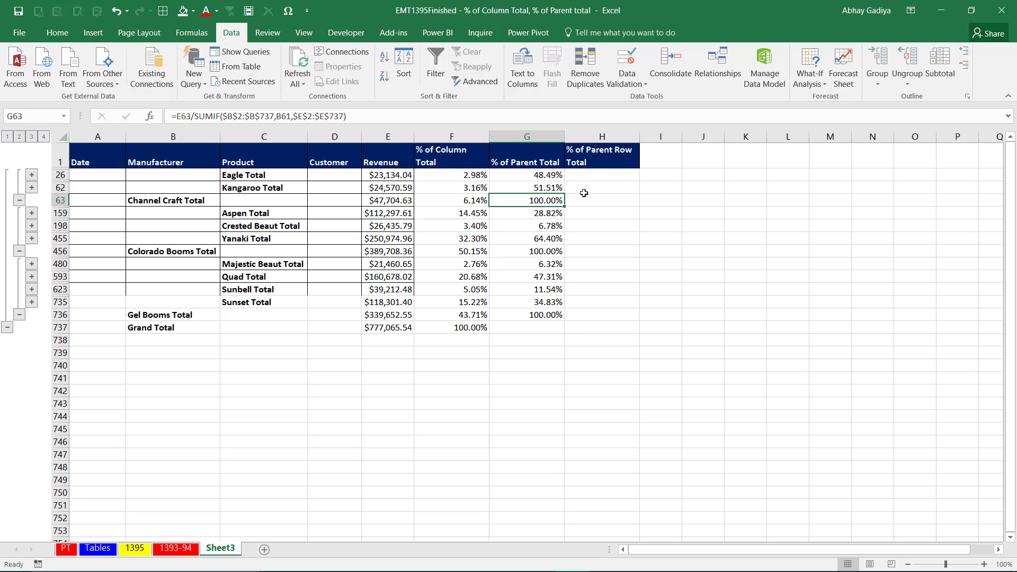
{"action": "left_click", "coordinate": [175, 548]}
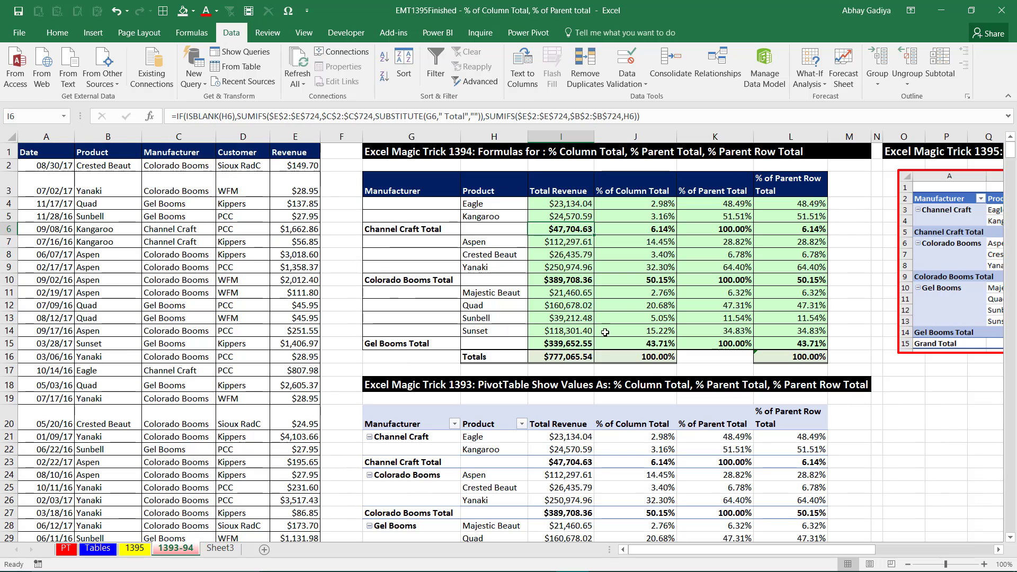
{"action": "left_click_drag", "start_coordinate": [748, 208], "coordinate": [730, 218]}
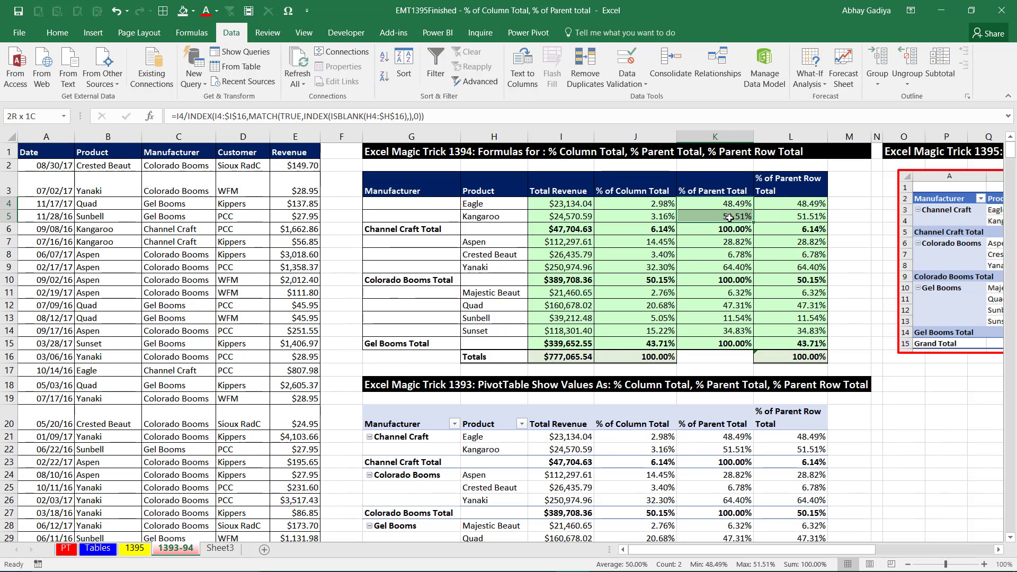
{"action": "left_click", "coordinate": [736, 230]}
{"action": "key", "text": "Left"}
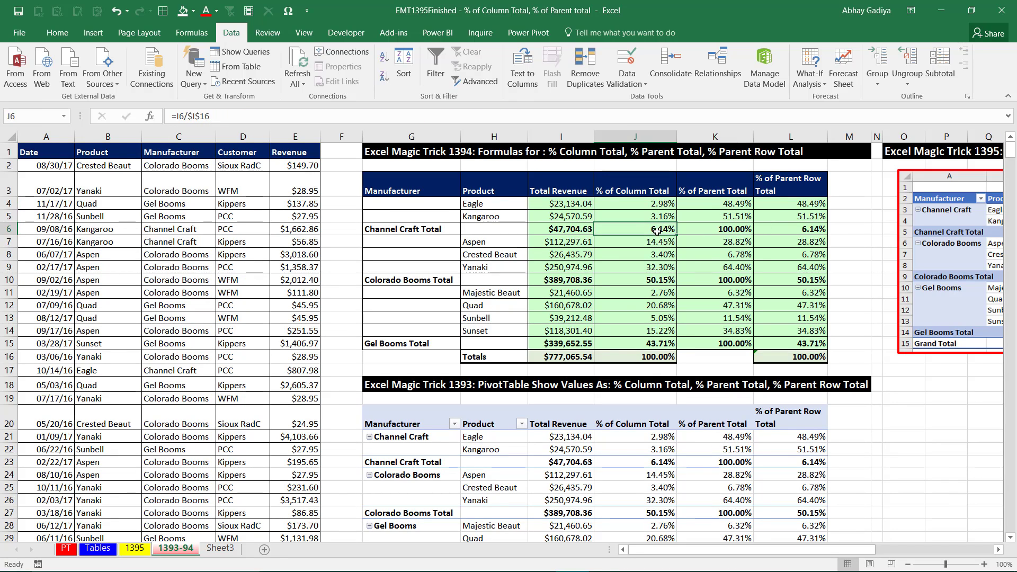
{"action": "left_click", "coordinate": [794, 227]}
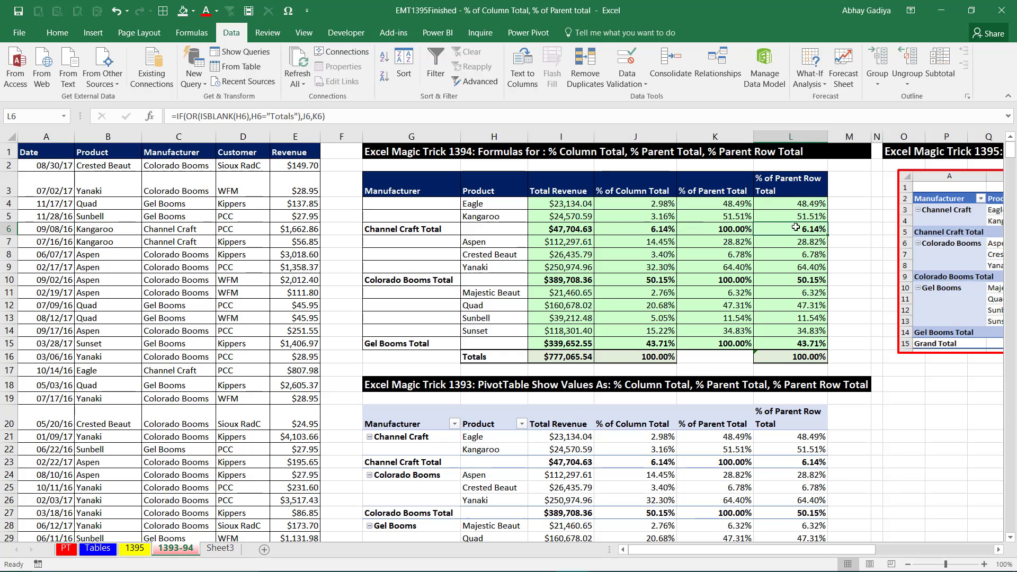
On Sheet3, collapse the outline to level 2 and fill the manufacturer totals' % of Parent Row Total cells with =F63.
{"action": "left_click", "coordinate": [220, 549]}
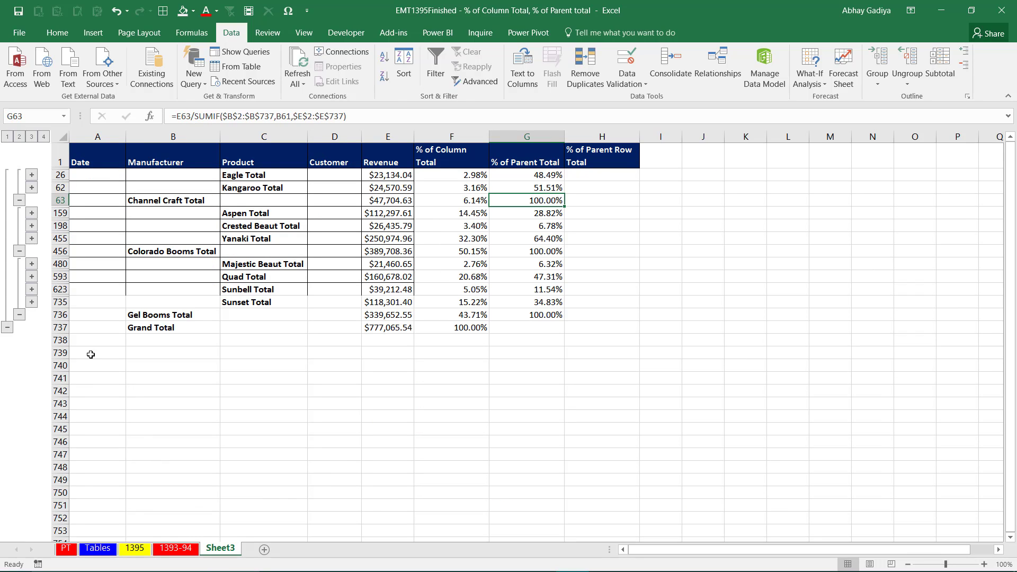
{"action": "left_click", "coordinate": [19, 136]}
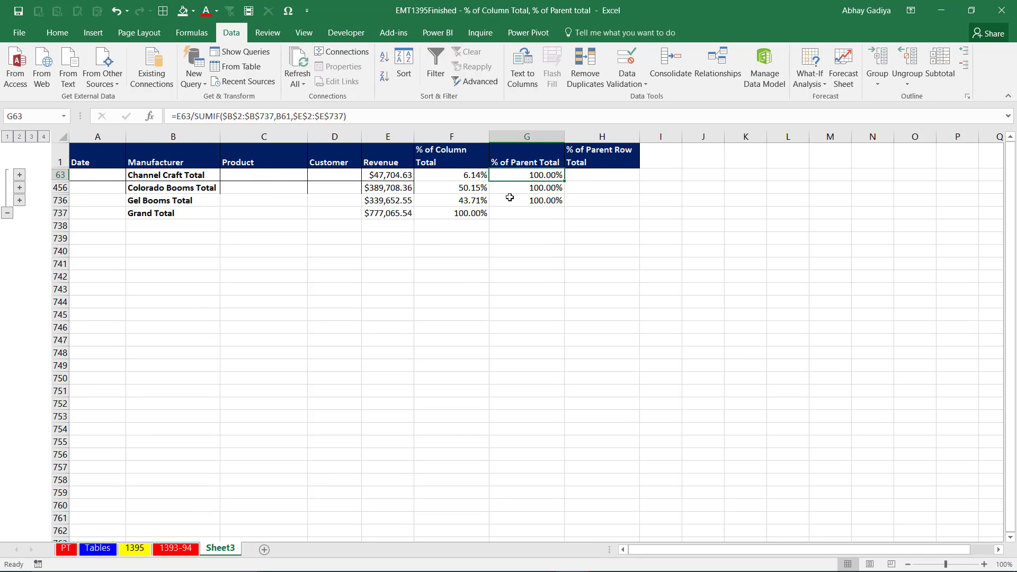
{"action": "left_click_drag", "start_coordinate": [580, 176], "coordinate": [594, 202]}
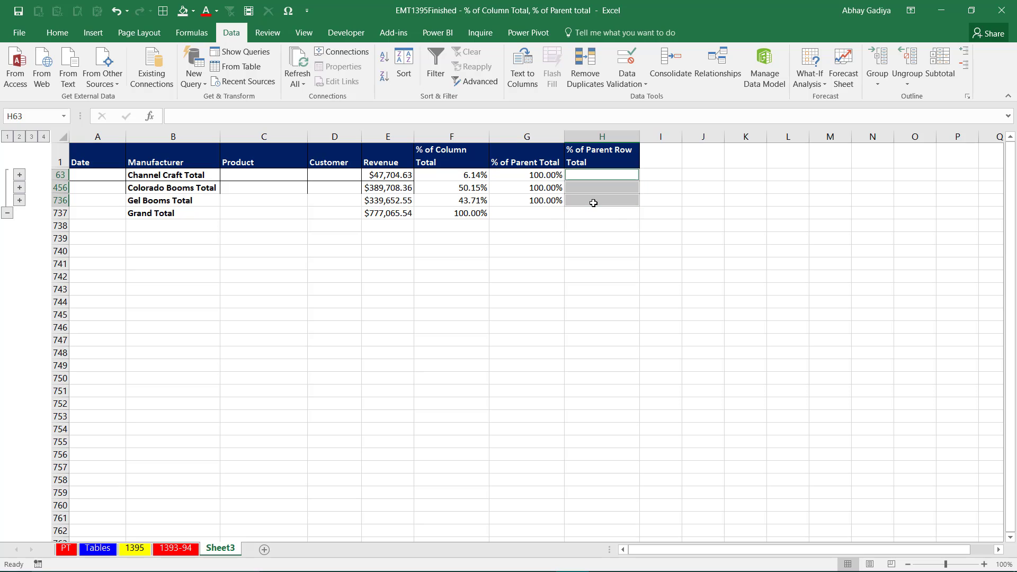
{"action": "type", "text": "="}
{"action": "key", "text": "Left"}
{"action": "key", "text": "Left"}
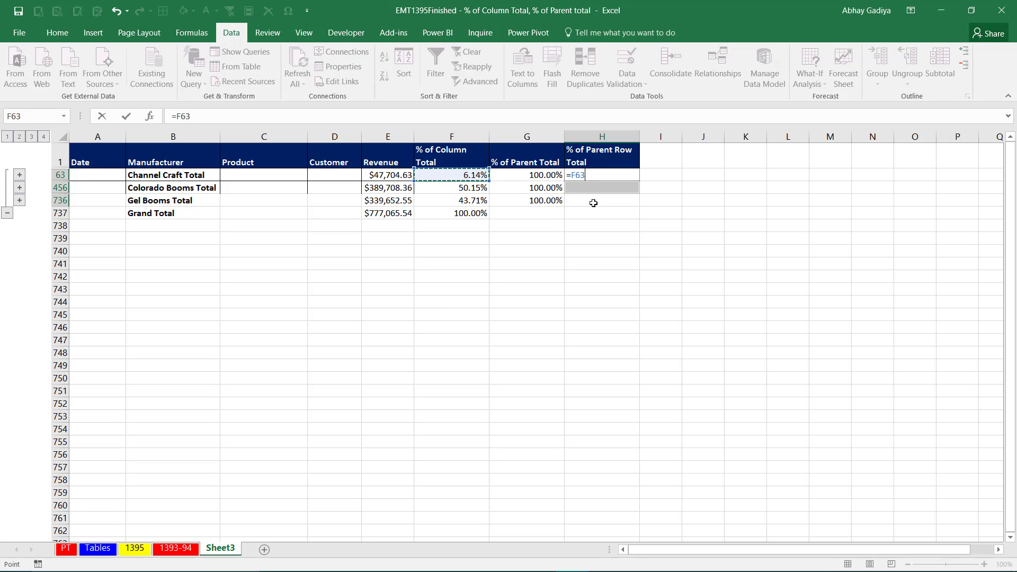
{"action": "key", "text": "ctrl+Return"}
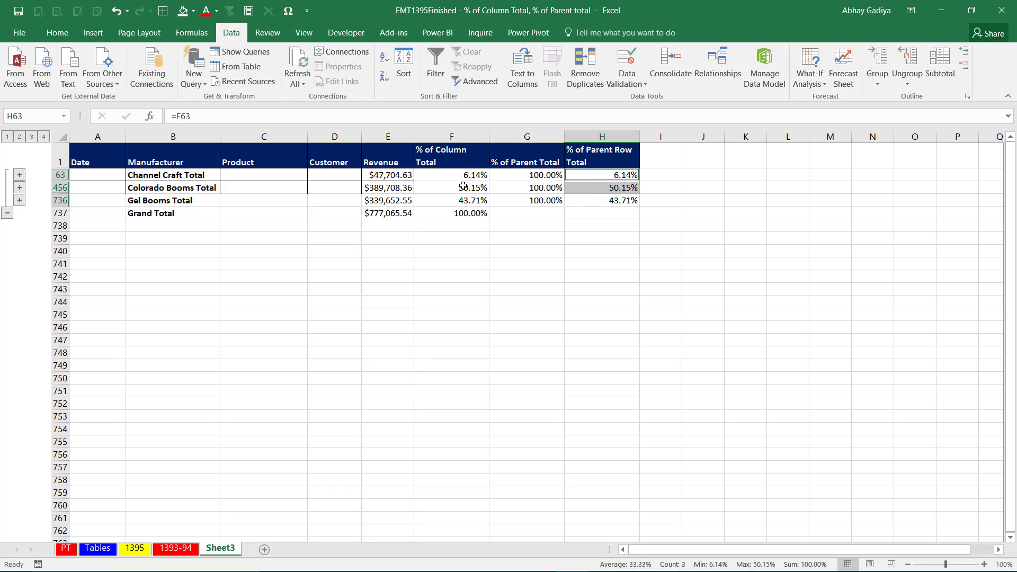
Expand the outline to level 3 and fill only the visible blank cells of H26:H737 with the relative formula =G26.
{"action": "left_click", "coordinate": [32, 137]}
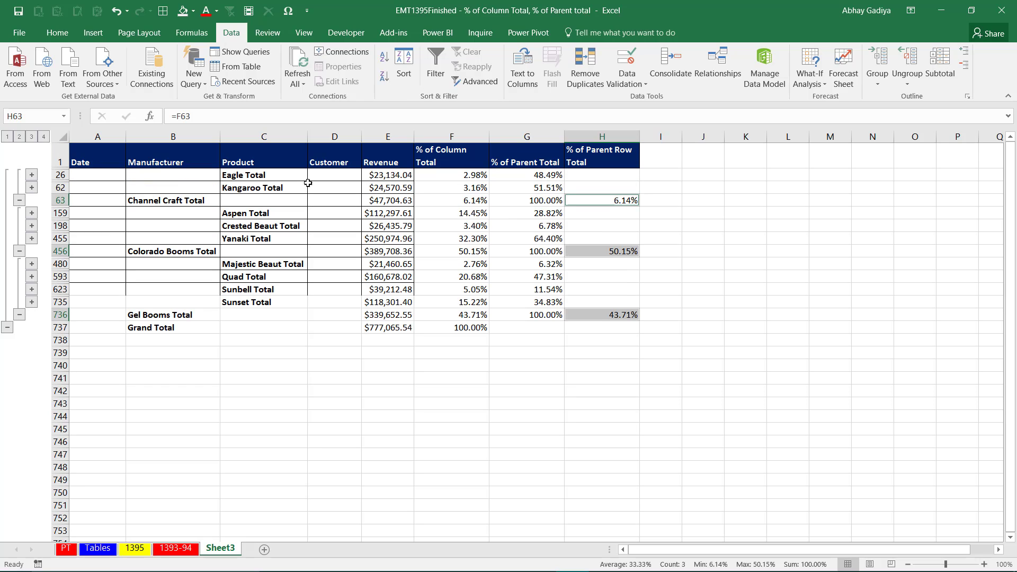
{"action": "left_click", "coordinate": [594, 175]}
{"action": "left_click_drag", "start_coordinate": [595, 174], "coordinate": [589, 325]}
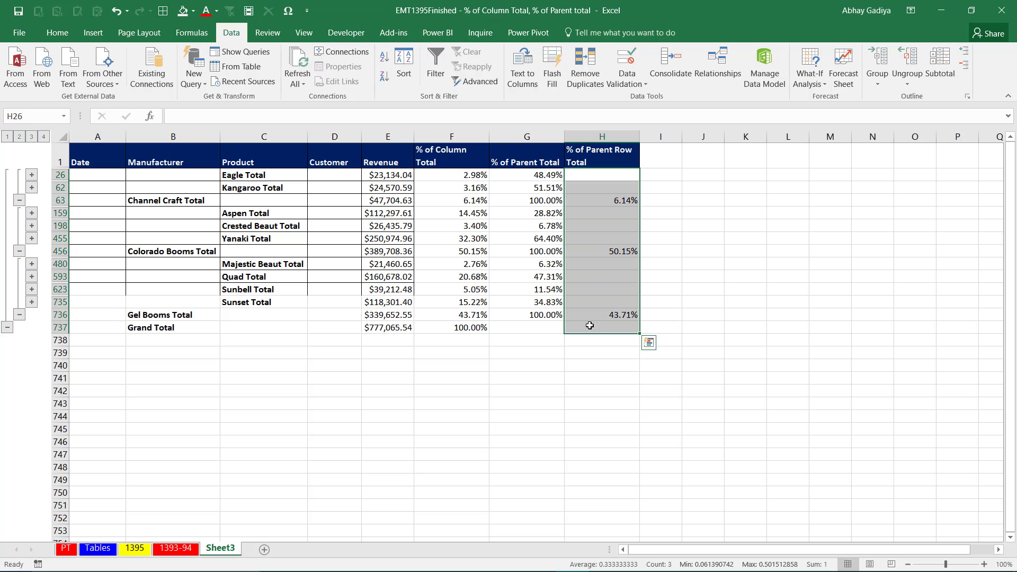
{"action": "key", "text": "alt+semicolon"}
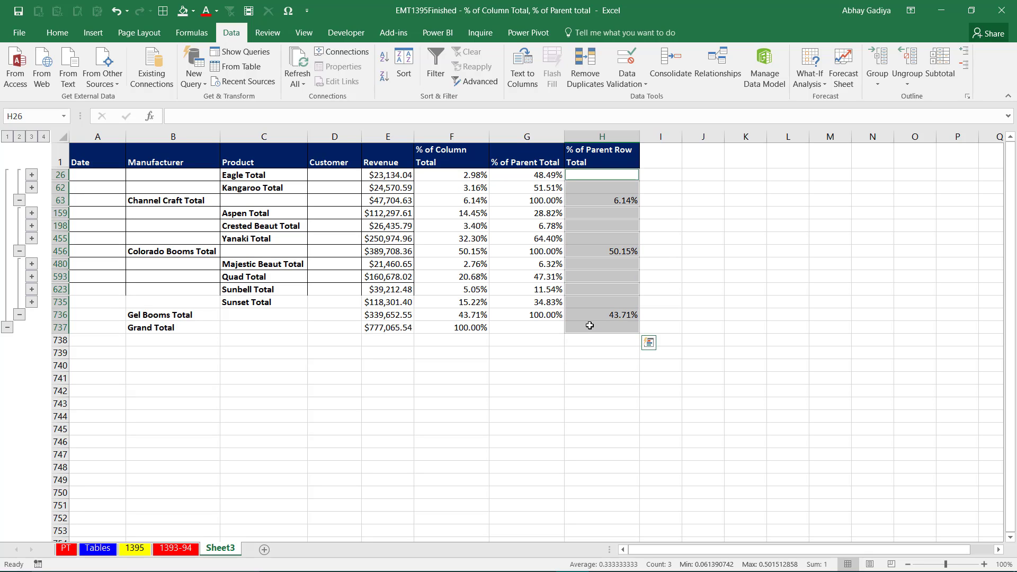
{"action": "key", "text": "ctrl+g"}
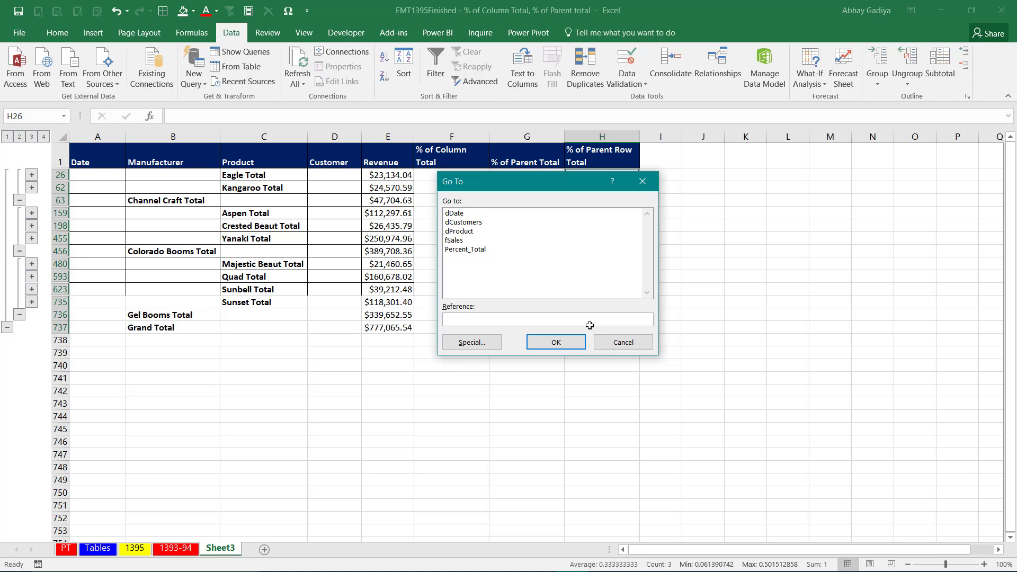
{"action": "key", "text": "Escape"}
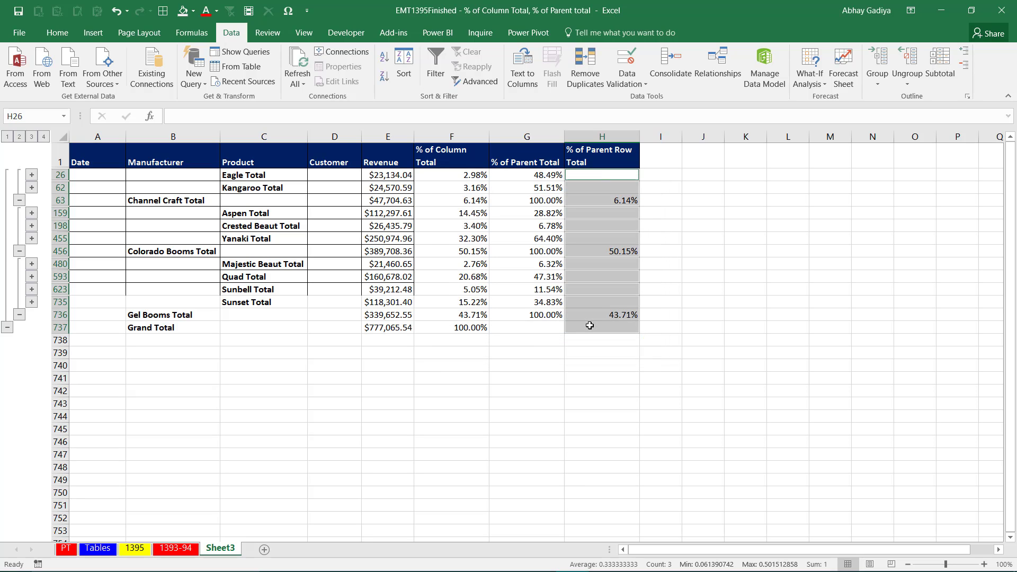
{"action": "key", "text": "ctrl+g"}
{"action": "key", "text": "alt+s"}
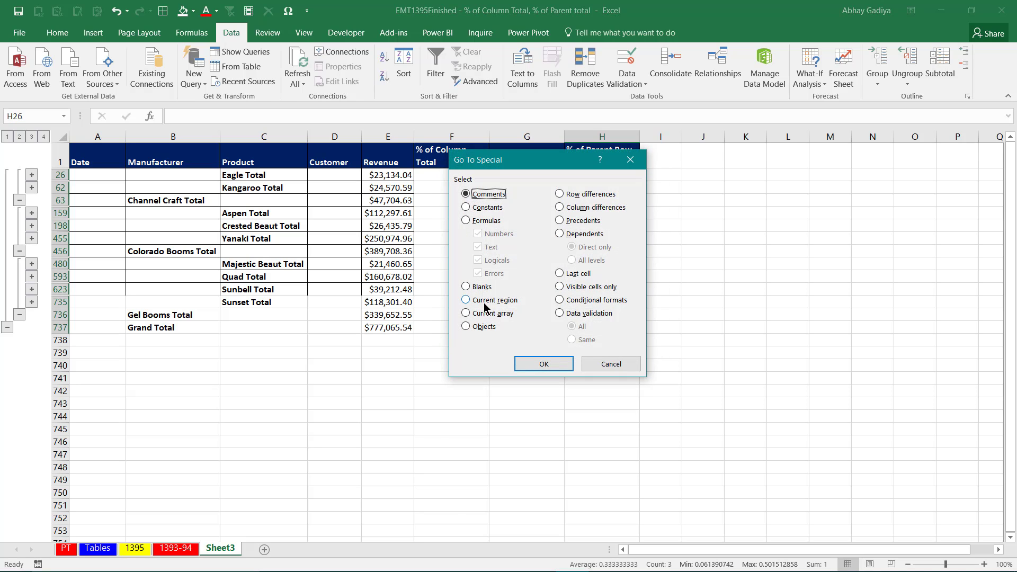
{"action": "left_click", "coordinate": [479, 288]}
{"action": "left_click", "coordinate": [542, 366]}
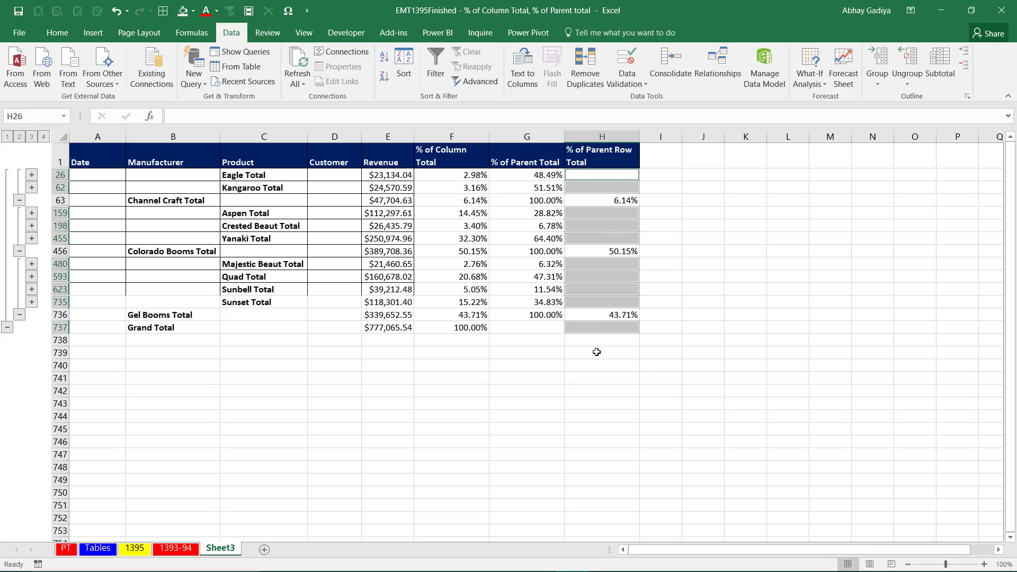
{"action": "type", "text": "="}
{"action": "key", "text": "Left"}
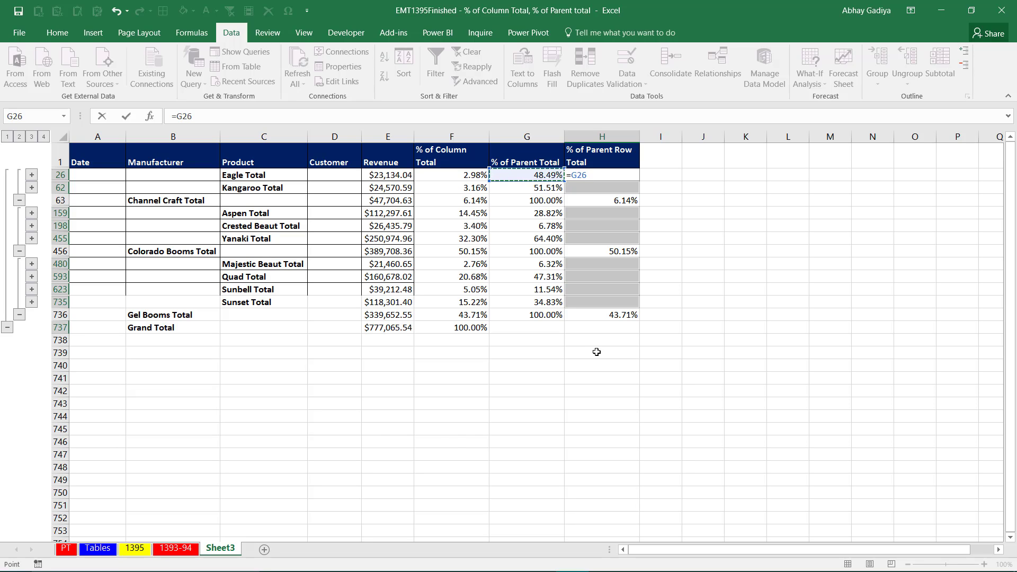
{"action": "key", "text": "ctrl+Return"}
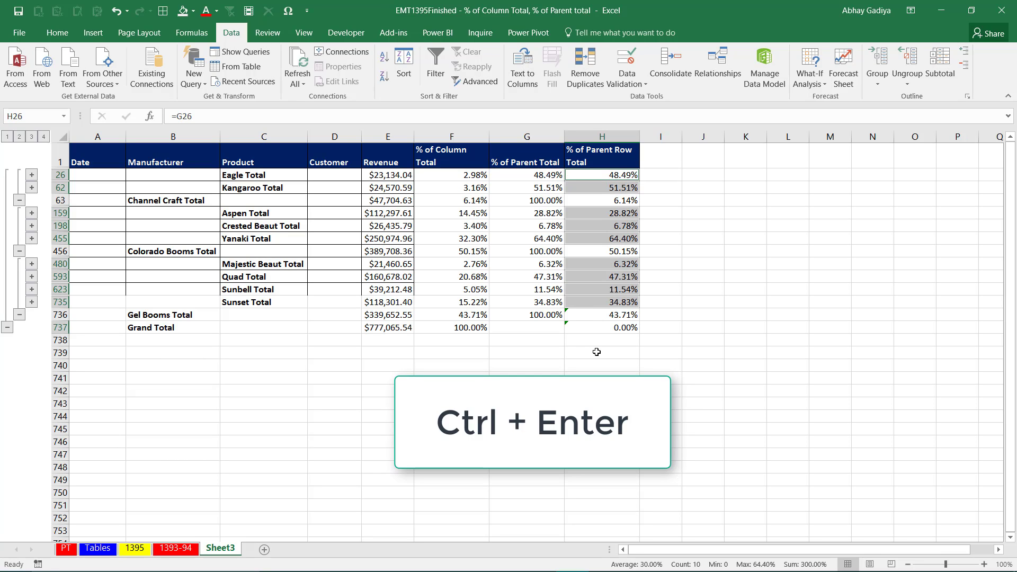
Format the newly filled % of Parent Row Total cells as percentages with two decimal places.
{"action": "key", "text": "ctrl+shift+5"}
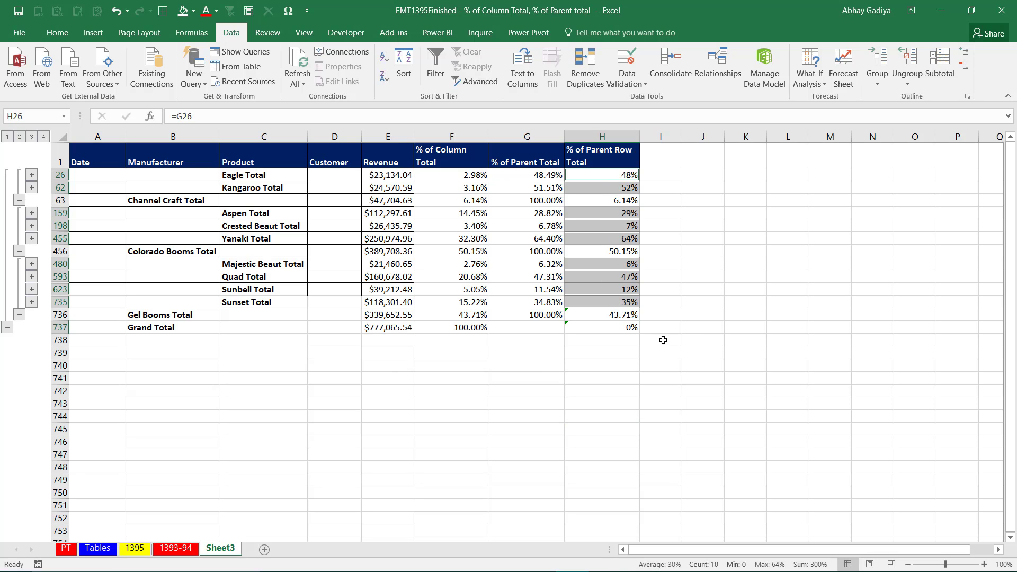
{"action": "right_click", "coordinate": [602, 269]}
{"action": "left_click", "coordinate": [715, 225]}
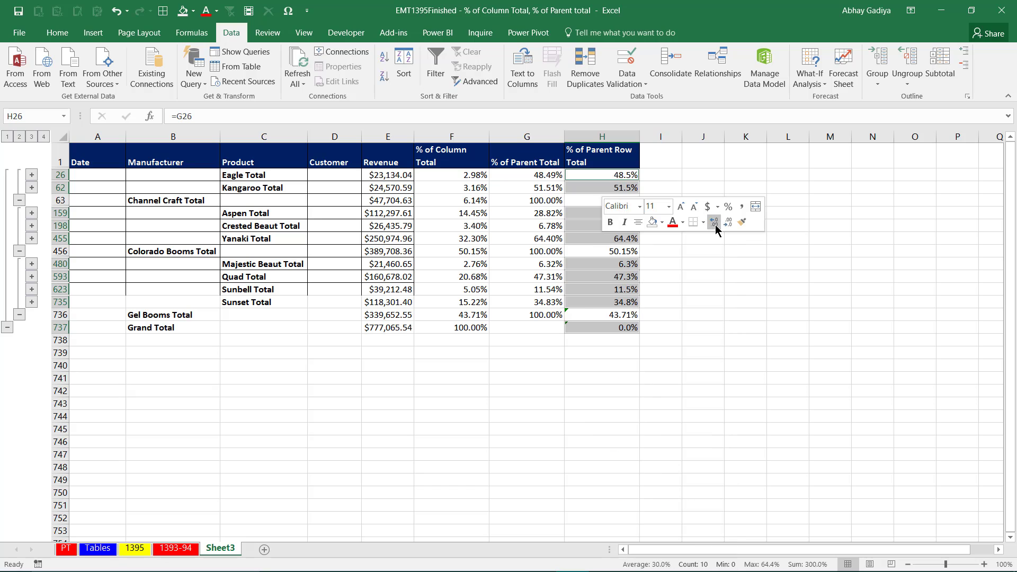
{"action": "left_click", "coordinate": [717, 223]}
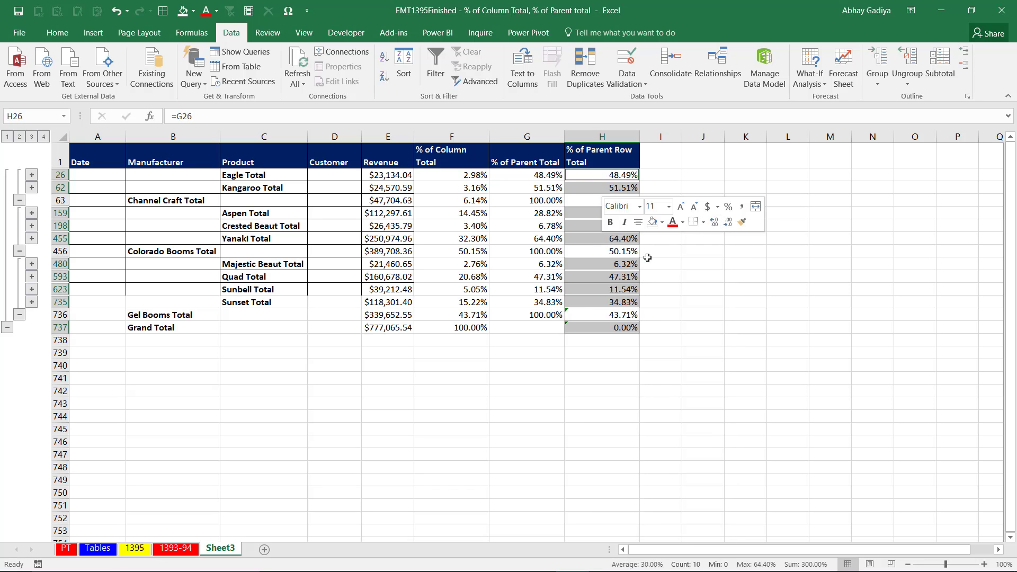
{"action": "left_click", "coordinate": [620, 260]}
Set the Grand Total row's % of Parent Row Total to =F737 and apply borders to all cells of the report.
{"action": "left_click", "coordinate": [597, 324]}
{"action": "type", "text": "="}
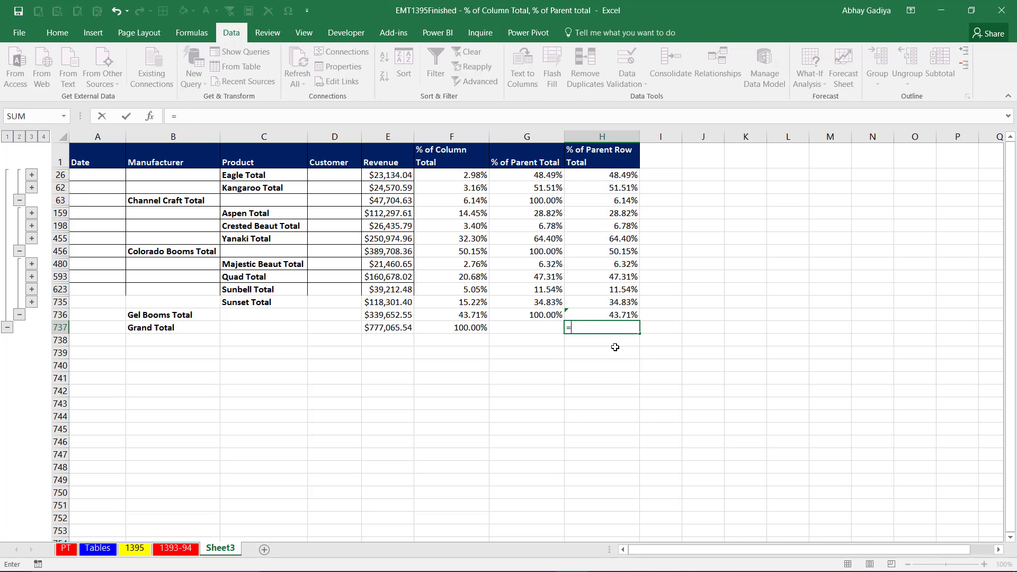
{"action": "key", "text": "Left"}
{"action": "key", "text": "Left"}
{"action": "key", "text": "Return"}
{"action": "key", "text": "Up"}
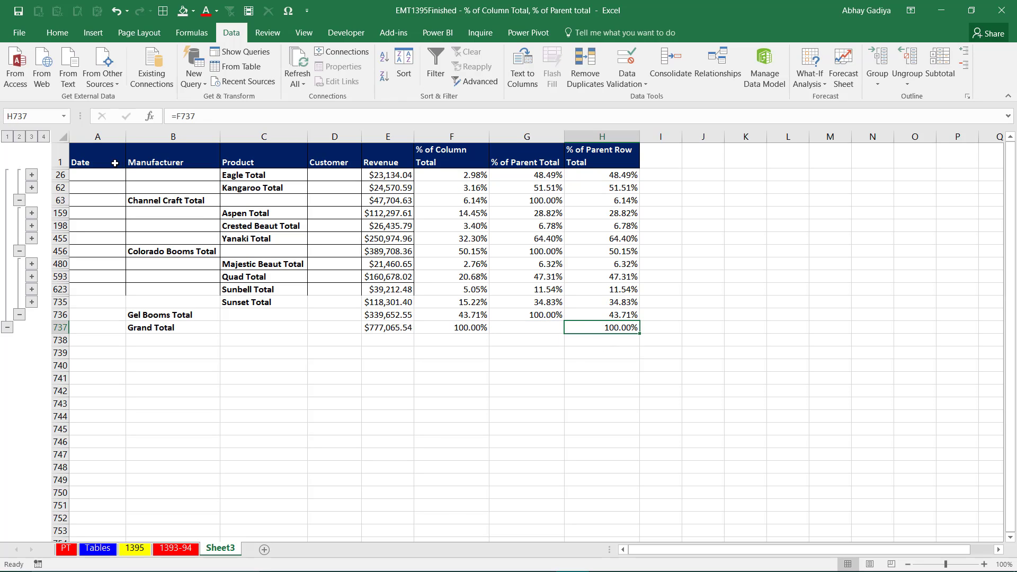
{"action": "mouse_move", "coordinate": [115, 163]}
{"action": "left_mouse_down"}
{"action": "mouse_move", "coordinate": [295, 283]}
{"action": "mouse_move", "coordinate": [591, 315]}
{"action": "mouse_move", "coordinate": [601, 326]}
{"action": "left_mouse_up"}
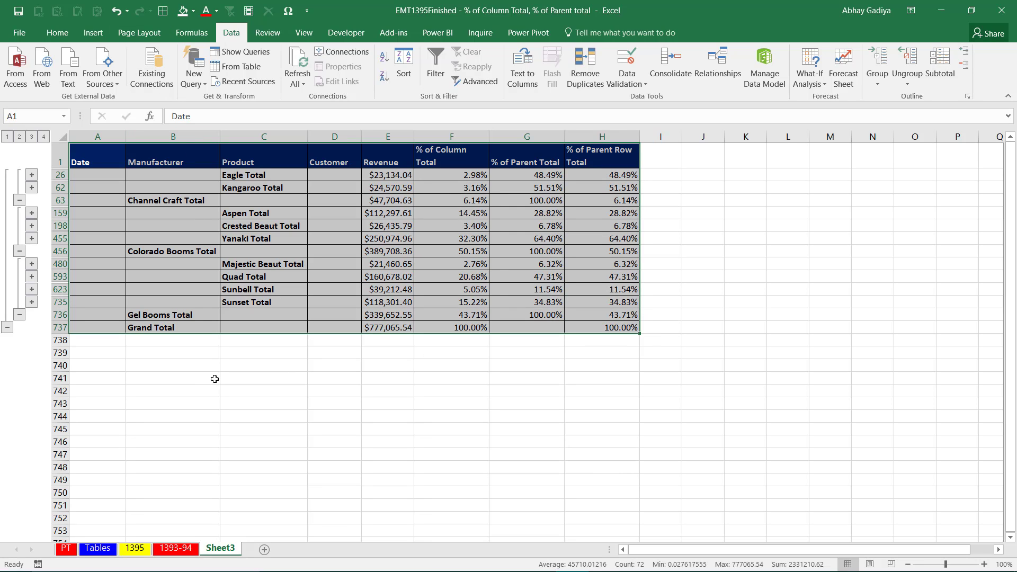
Enter the note "Sub-total Functions" in B741 below the report.
{"action": "left_click", "coordinate": [189, 379]}
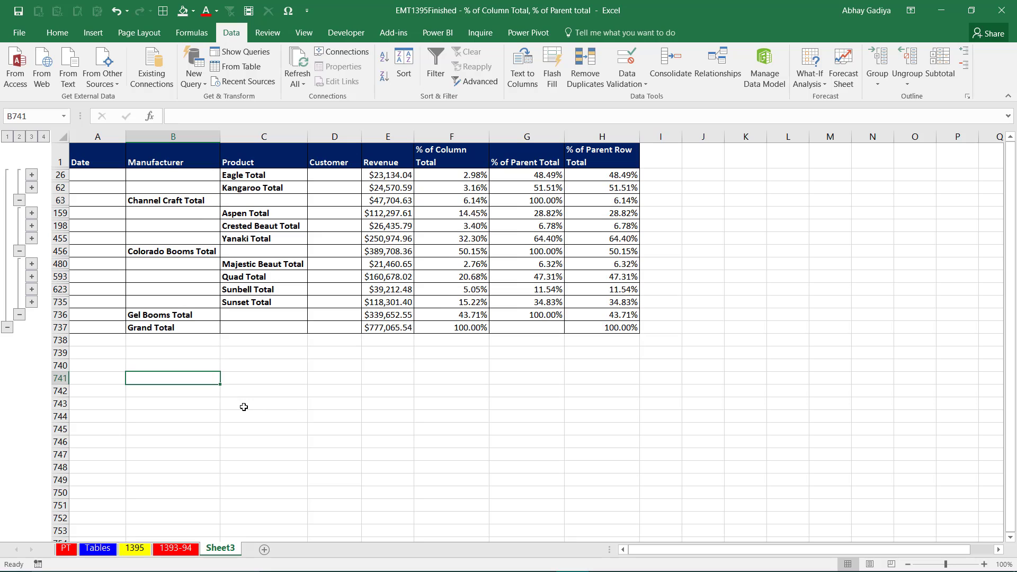
{"action": "type", "text": "Sub-t"}
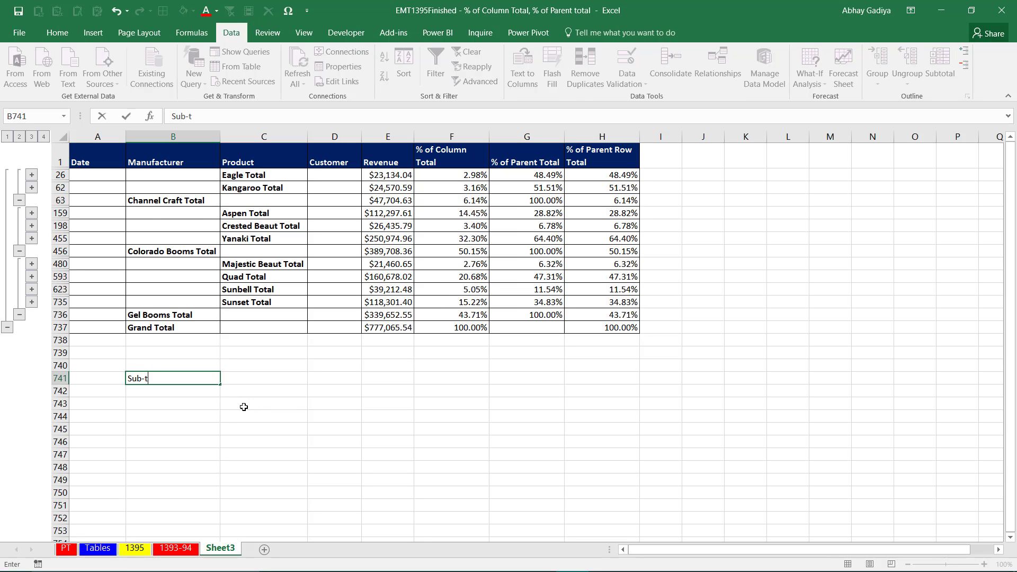
{"action": "type", "text": "otal Functions"}
{"action": "key", "text": "Return"}
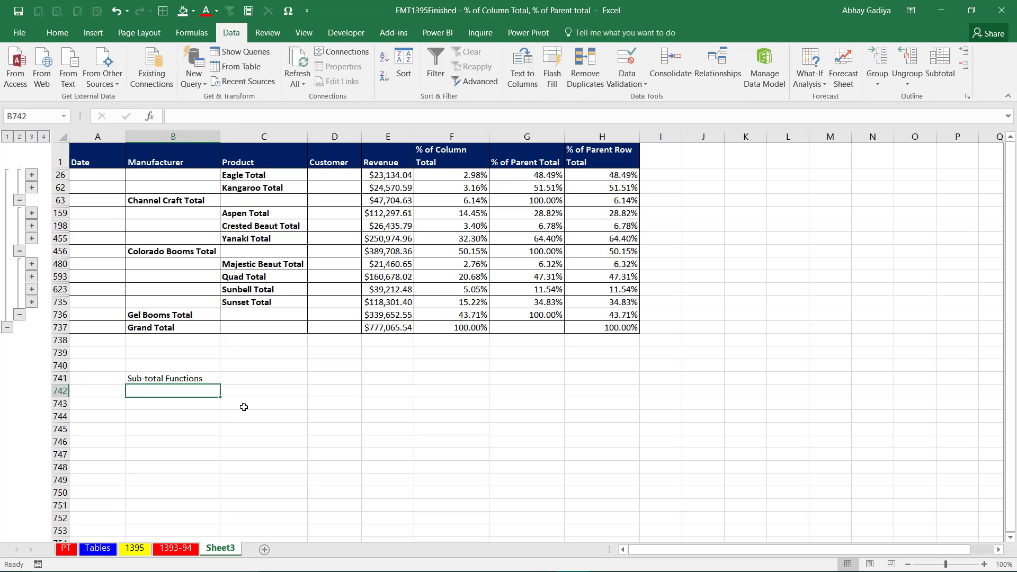
Enter the note "Visibles Cells Selection" in B742.
{"action": "type", "text": "Visib"}
{"action": "left_click", "coordinate": [243, 407]}
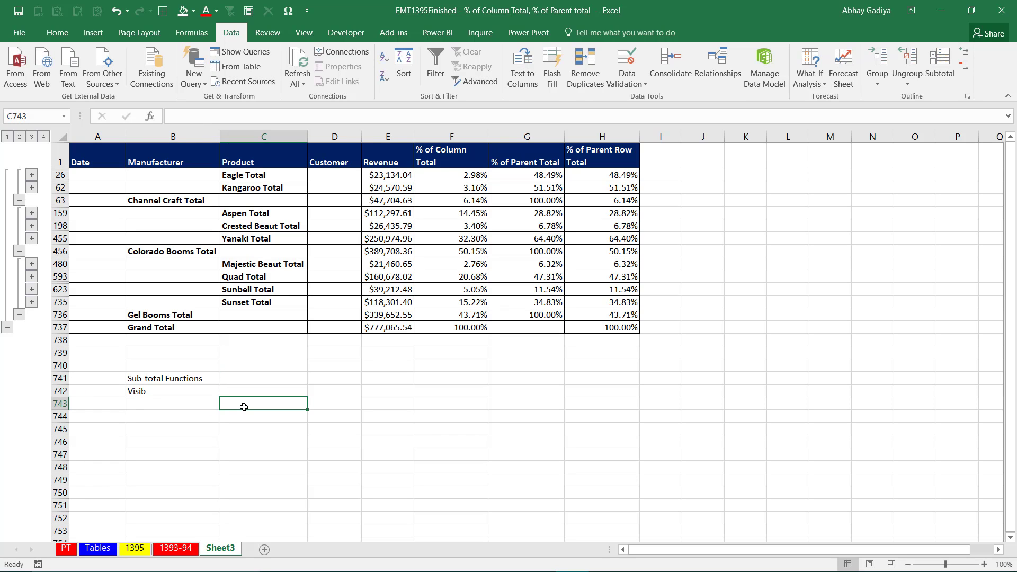
{"action": "left_click", "coordinate": [185, 394]}
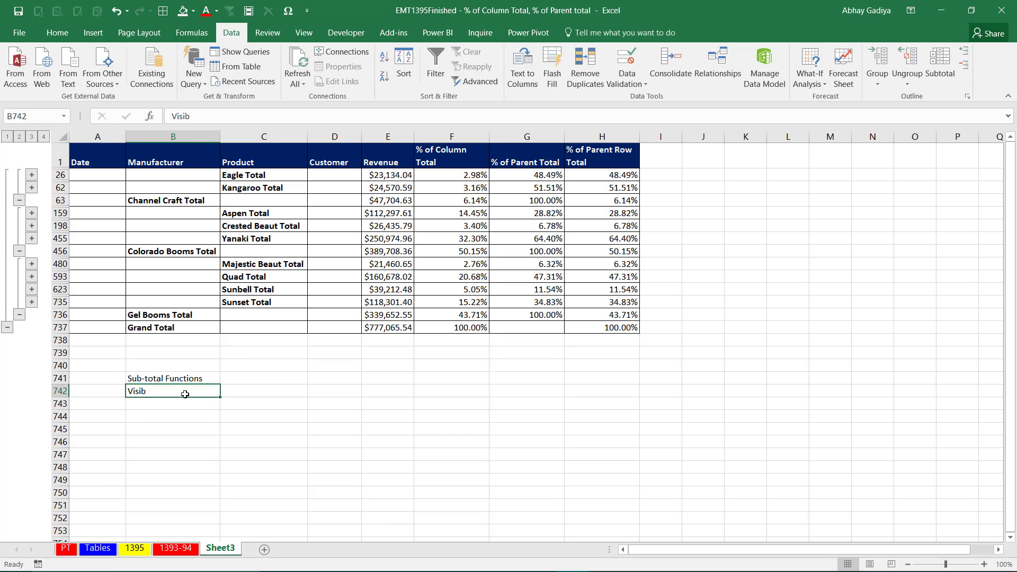
{"action": "double_click", "coordinate": [185, 394]}
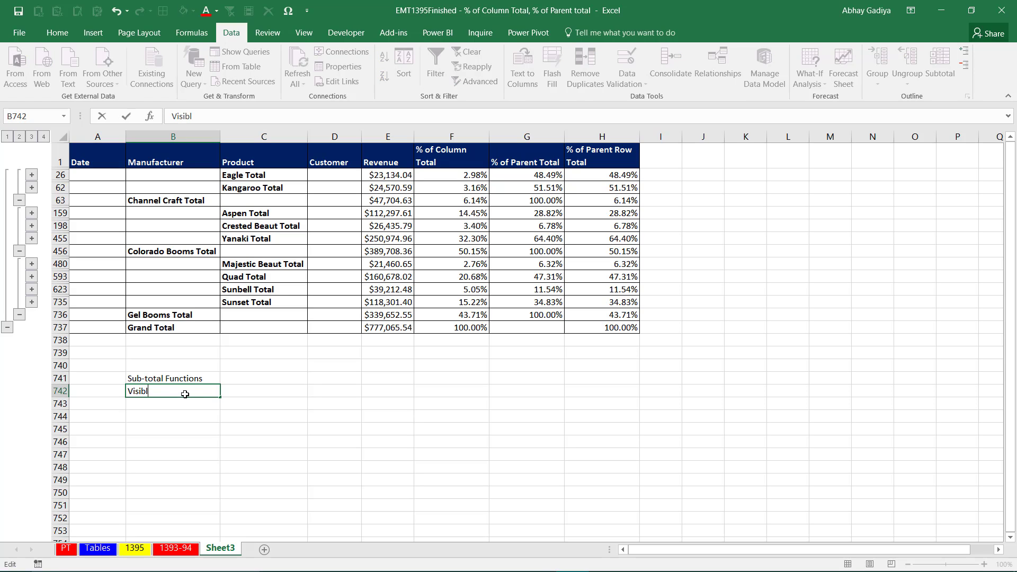
{"action": "type", "text": "les Cells Selection"}
{"action": "key", "text": "Return"}
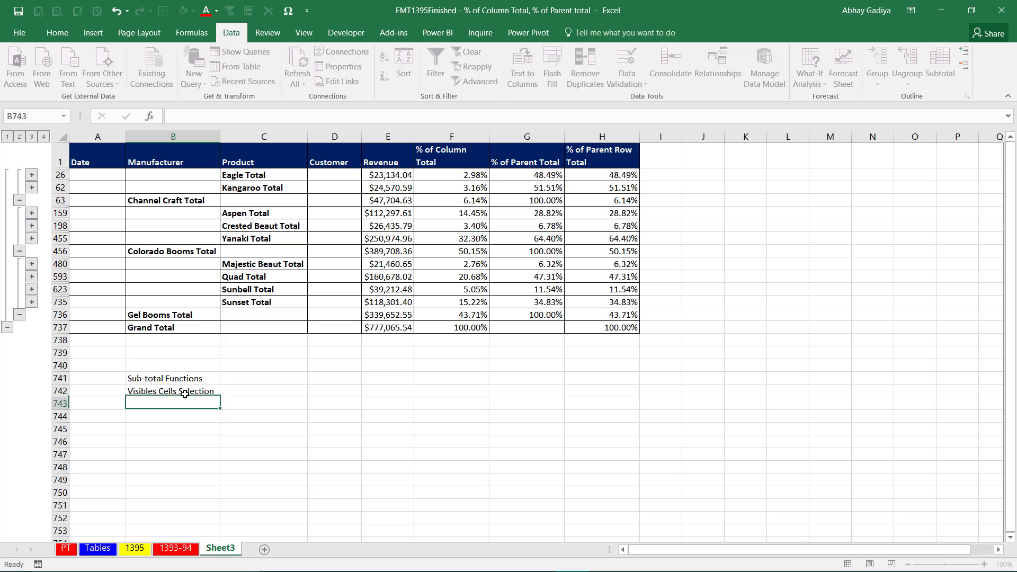
Enter the notes "Blank Cells" in B743 and "Simple Formulas" in B744.
{"action": "type", "text": "Blamk"}
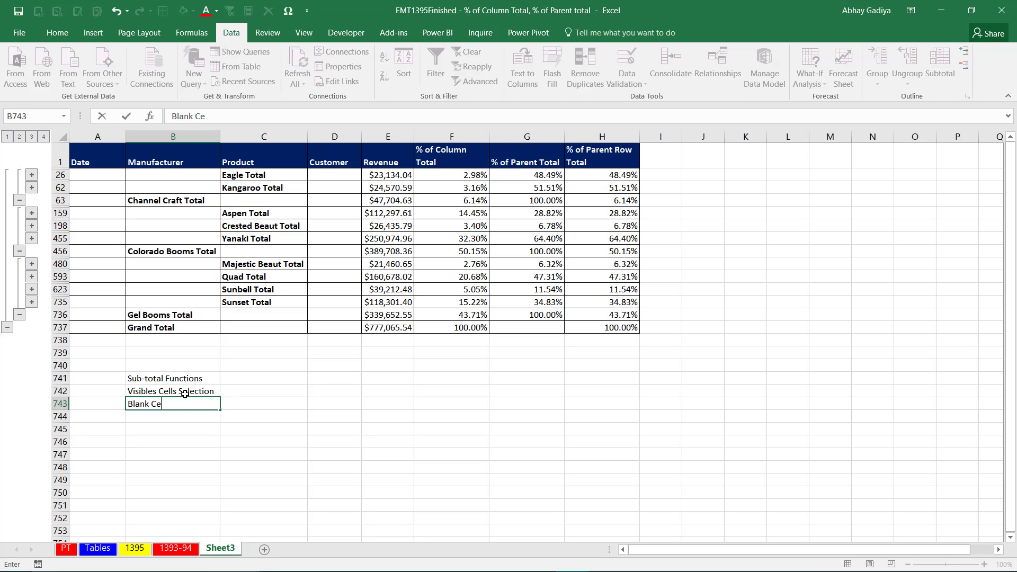
{"action": "key", "text": "Return"}
{"action": "type", "text": "Si"}
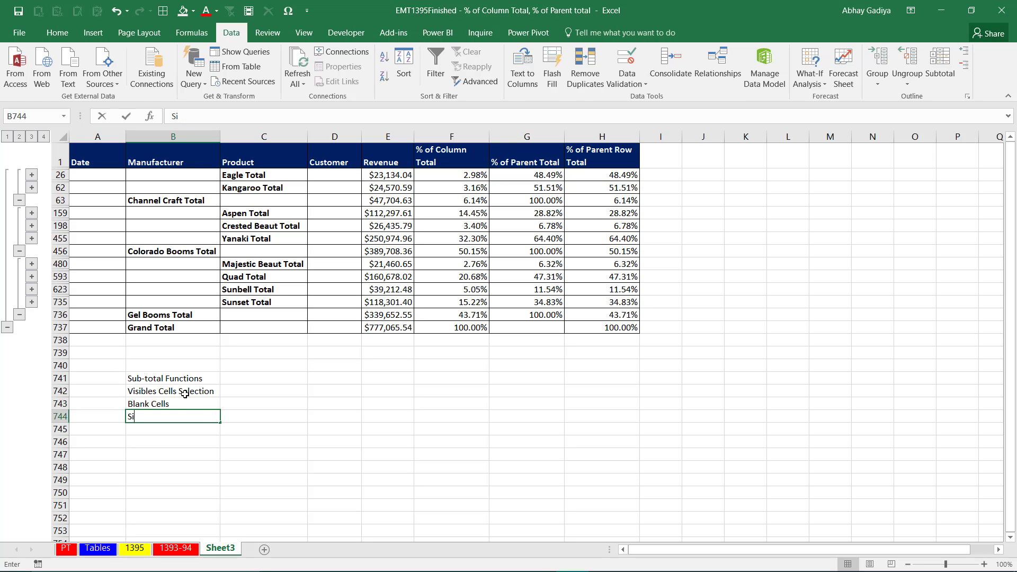
{"action": "type", "text": "mple Formulas"}
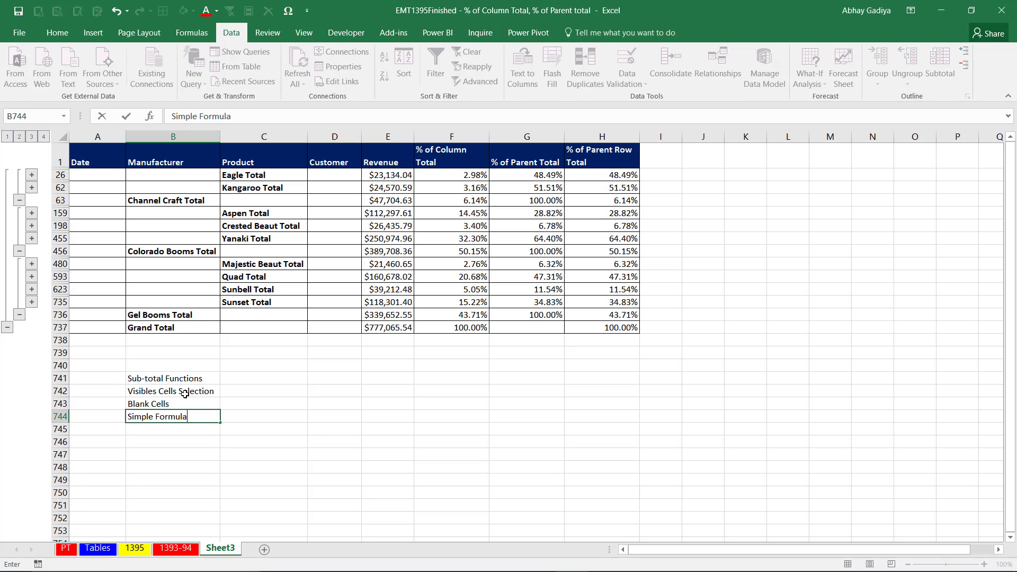
{"action": "key", "text": "Return"}
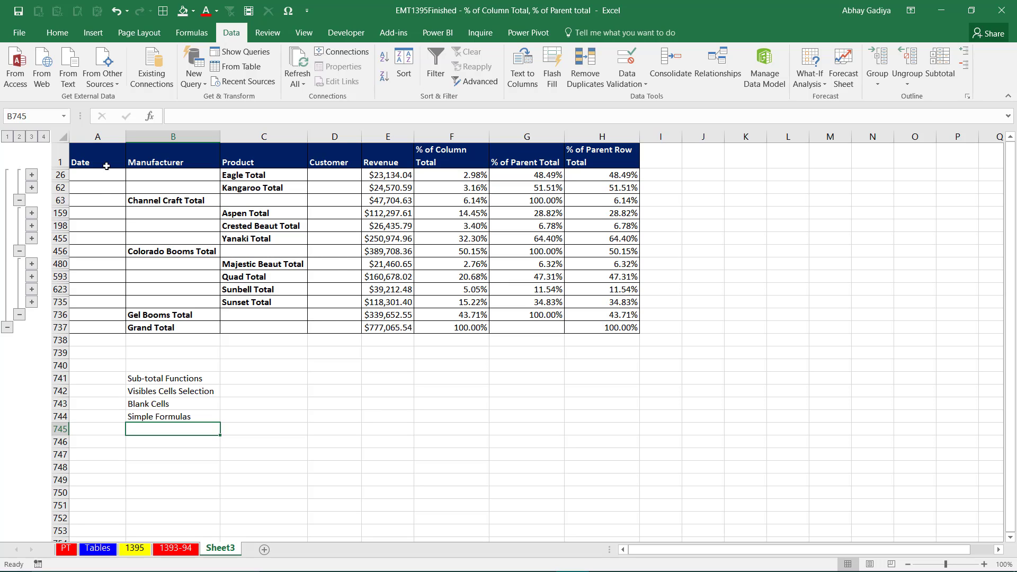
Copy the collapsed subtotal report, from the Date header through the Grand Total row, and paste it at A747.
{"action": "left_click_drag", "start_coordinate": [101, 153], "coordinate": [588, 333]}
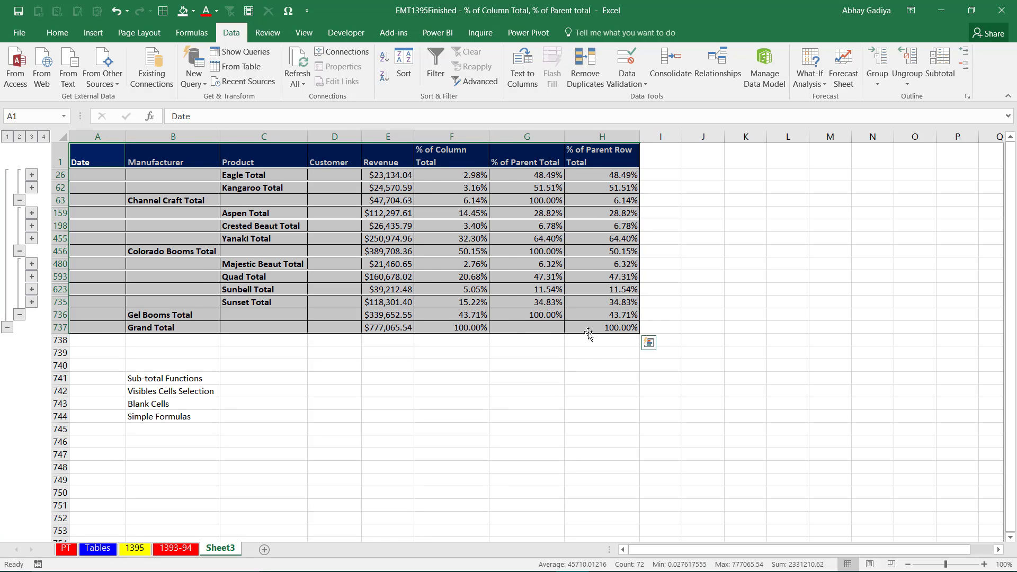
{"action": "key", "text": "ctrl+c"}
{"action": "left_click", "coordinate": [100, 454]}
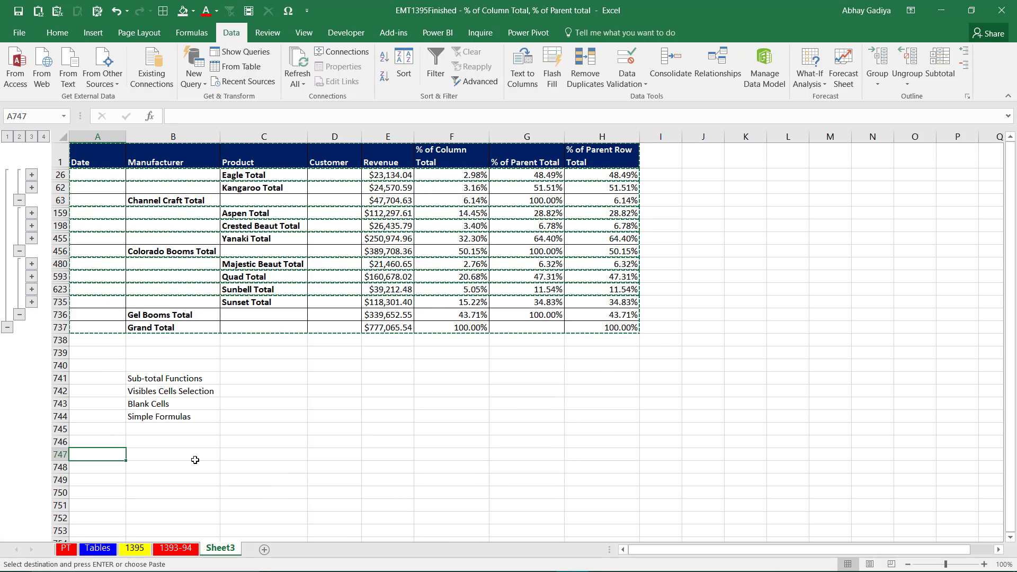
{"action": "key", "text": "ctrl+v"}
{"action": "scroll", "coordinate": [207, 448], "scroll_direction": "down", "scroll_amount": 3}
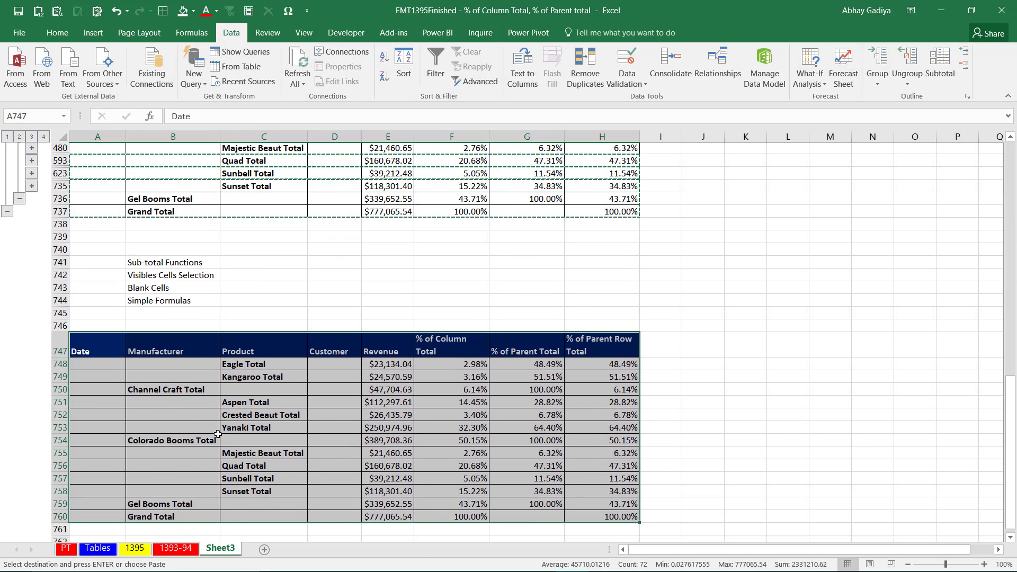
{"action": "scroll", "coordinate": [217, 434], "scroll_direction": "down", "scroll_amount": 1}
{"action": "left_click", "coordinate": [201, 367]}
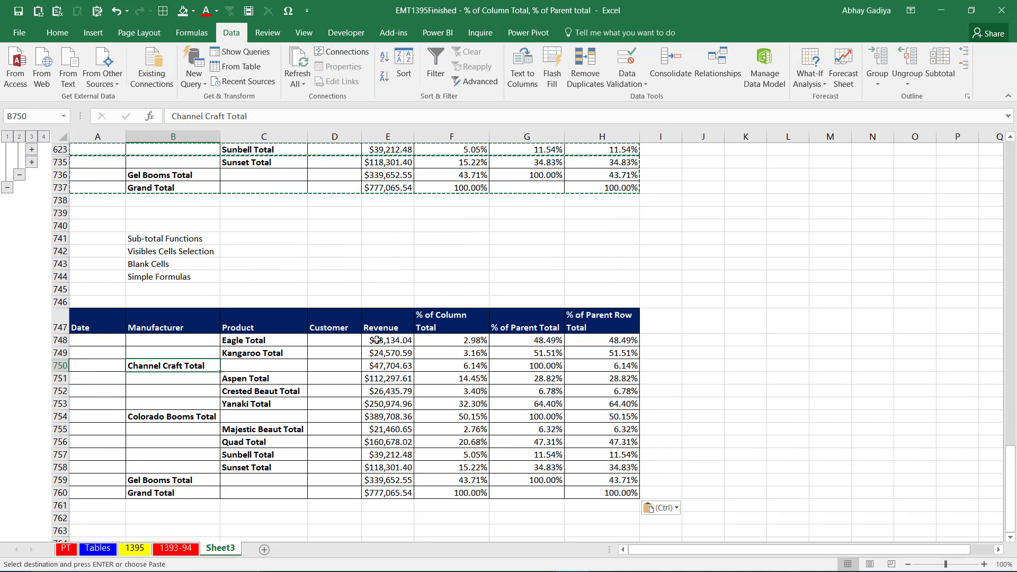
Copy the Revenue and percentage figures E26:H737 from the original report's visible subtotal rows.
{"action": "left_click_drag", "start_coordinate": [376, 340], "coordinate": [595, 492]}
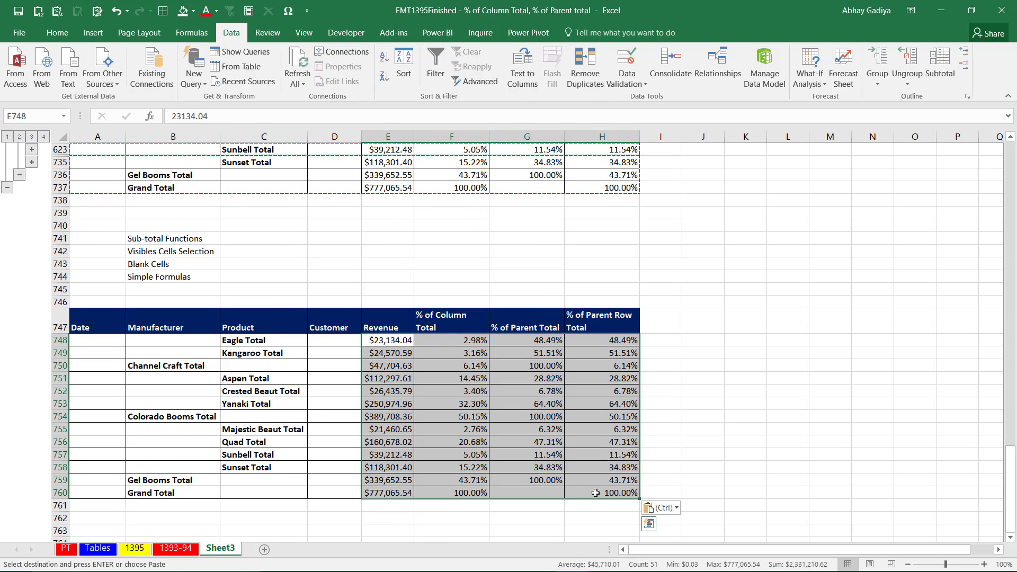
{"action": "scroll", "coordinate": [559, 480], "scroll_direction": "up", "scroll_amount": 2}
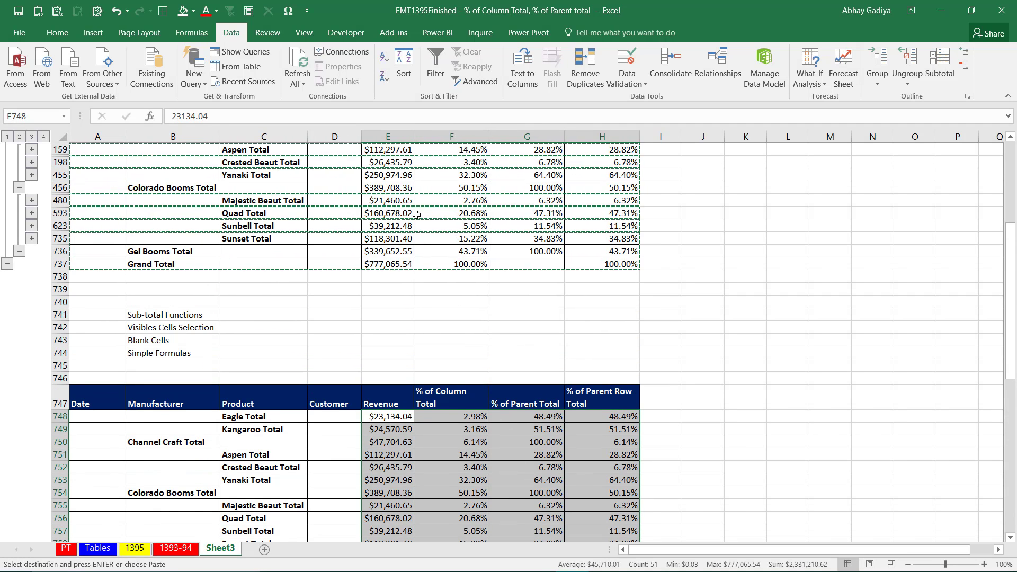
{"action": "left_click", "coordinate": [407, 189]}
{"action": "key", "text": "ctrl+Up"}
{"action": "key", "text": "Down"}
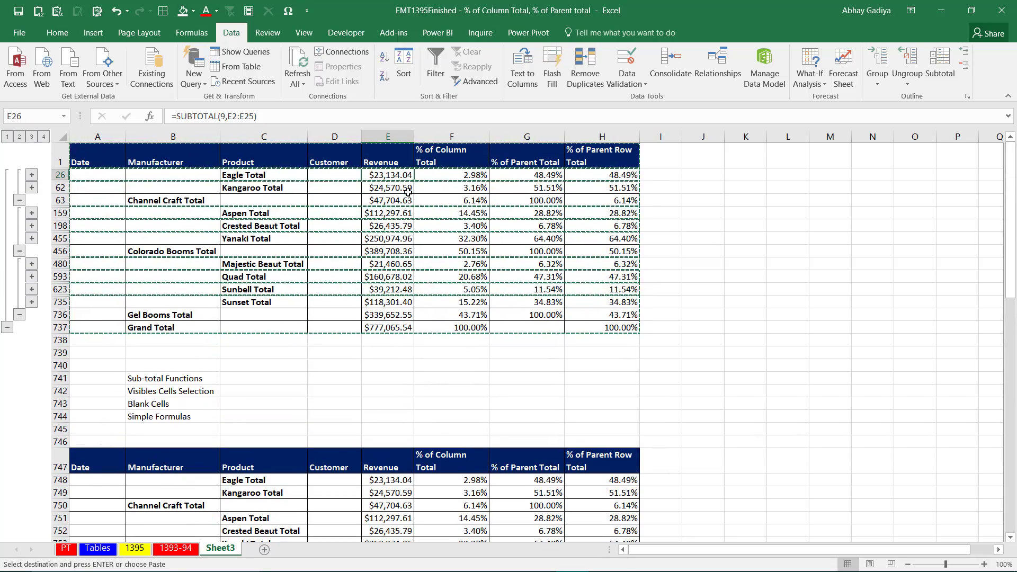
{"action": "key", "text": "ctrl+shift+Down"}
{"action": "key", "text": "ctrl+shift+Right"}
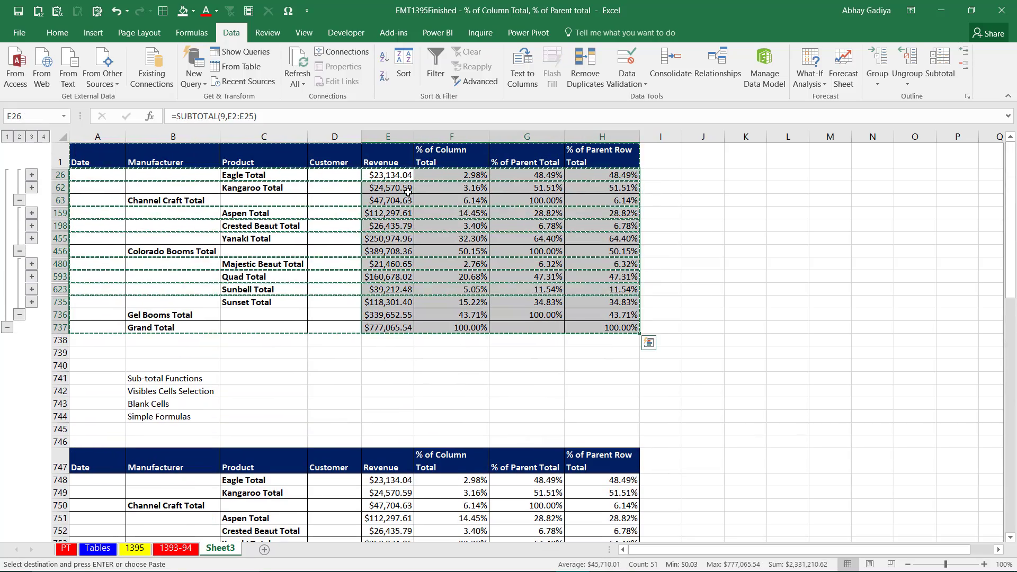
{"action": "key", "text": "Escape"}
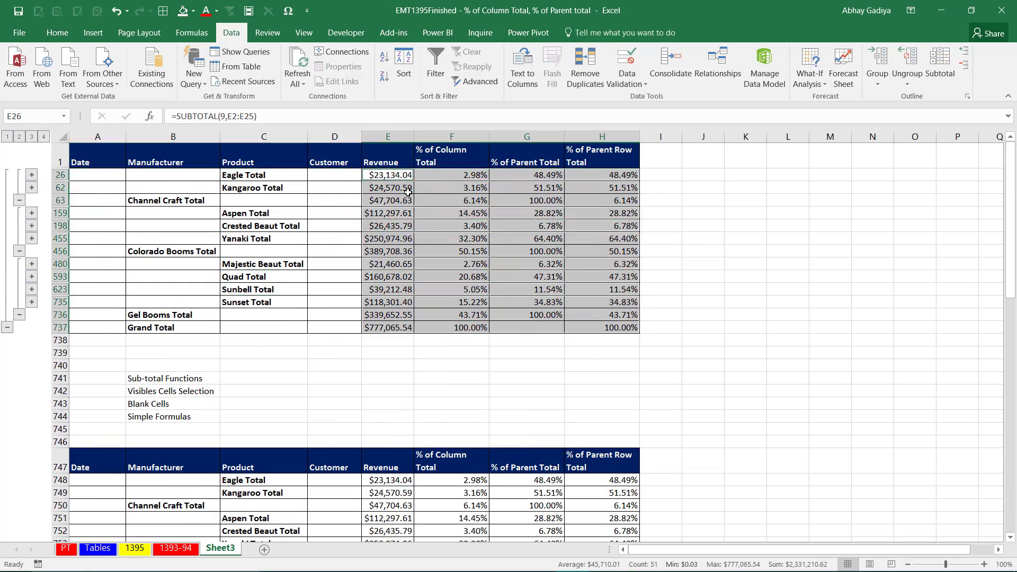
{"action": "key", "text": "ctrl+c"}
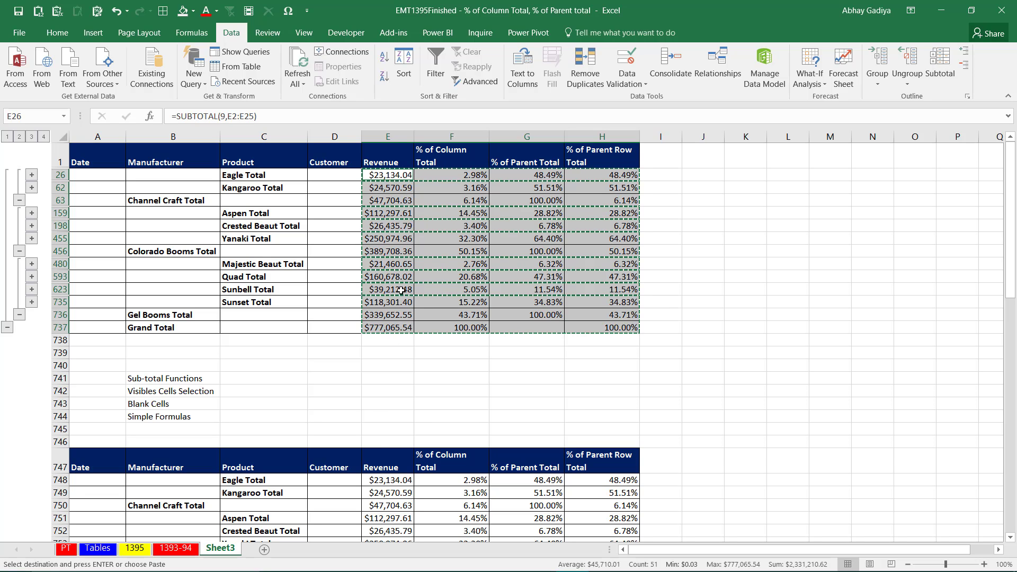
Paste the copied figures as links from E748 in the pasted report and check the Revenue cell references against the original.
{"action": "left_click", "coordinate": [381, 480]}
{"action": "scroll", "coordinate": [381, 479], "scroll_direction": "down", "scroll_amount": 2}
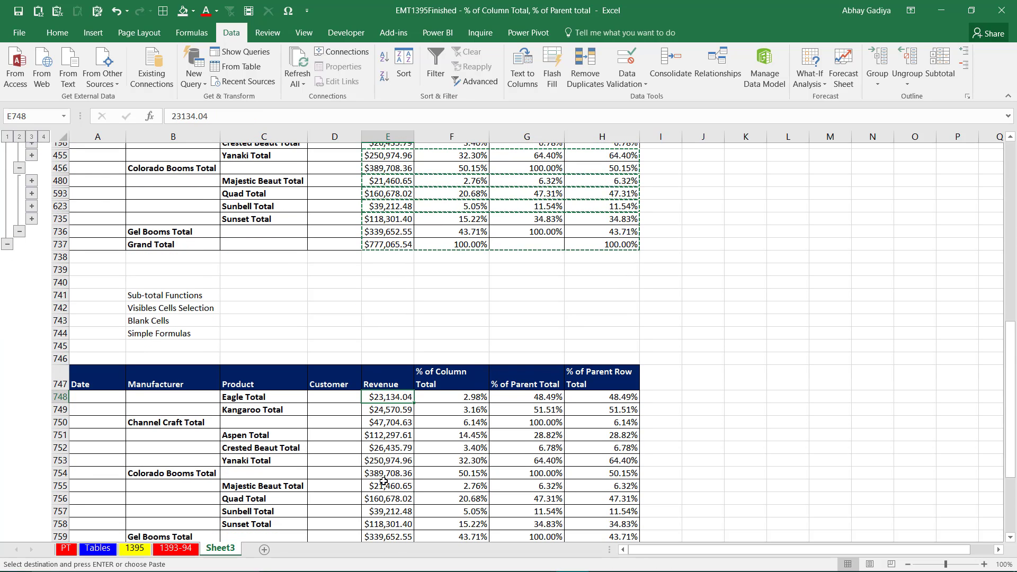
{"action": "key", "text": "alt+e"}
{"action": "key", "text": "s"}
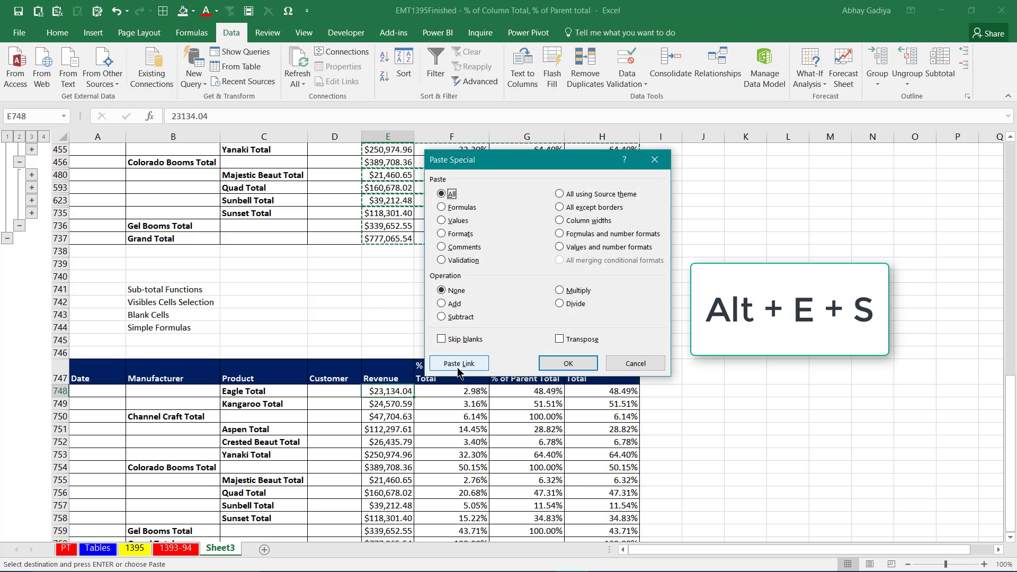
{"action": "left_click", "coordinate": [459, 365]}
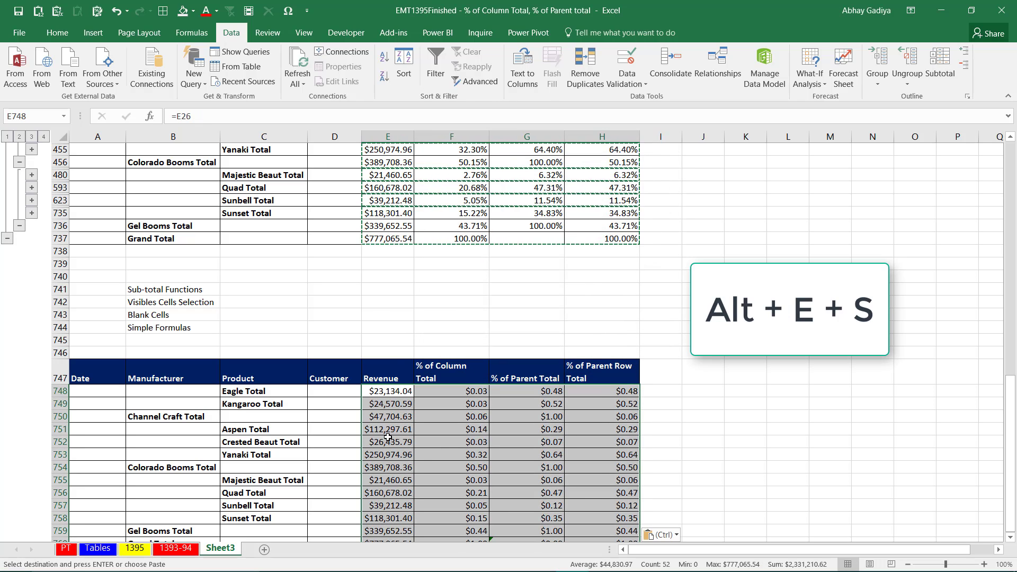
{"action": "left_click", "coordinate": [381, 408]}
{"action": "left_click", "coordinate": [373, 178]}
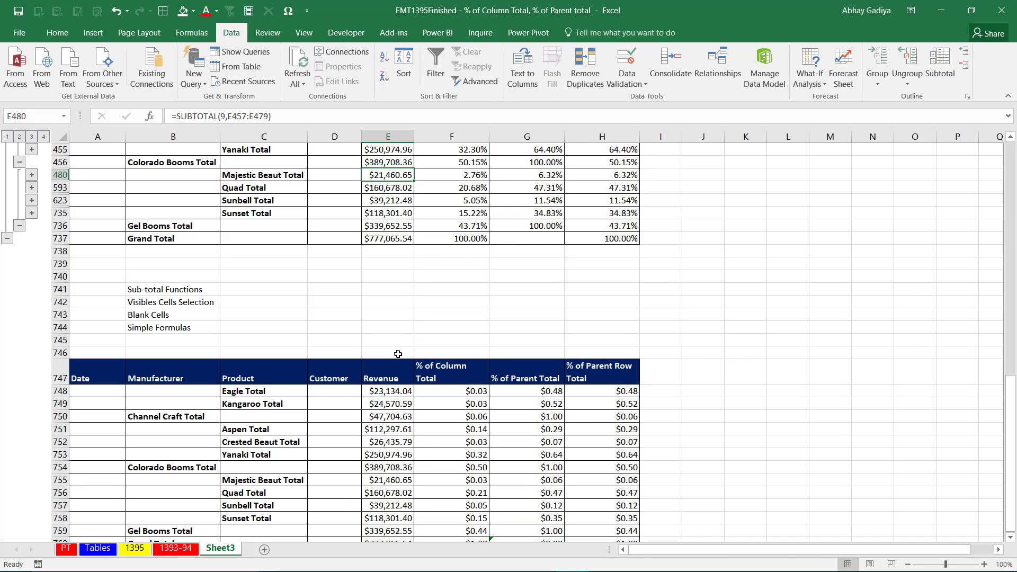
{"action": "left_click", "coordinate": [390, 418]}
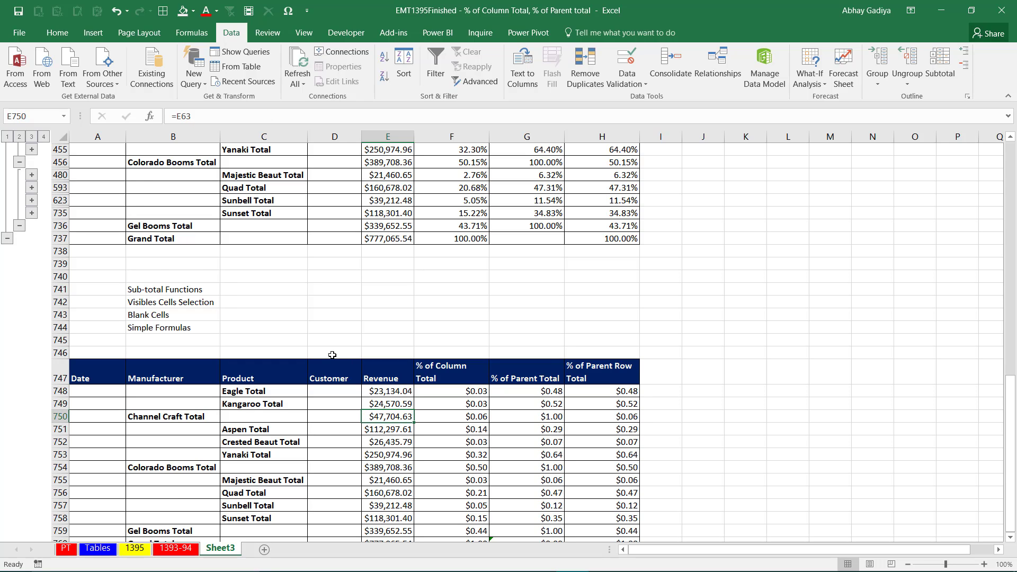
{"action": "scroll", "coordinate": [332, 355], "scroll_direction": "down", "scroll_amount": 2}
{"action": "scroll", "coordinate": [332, 354], "scroll_direction": "up", "scroll_amount": 4}
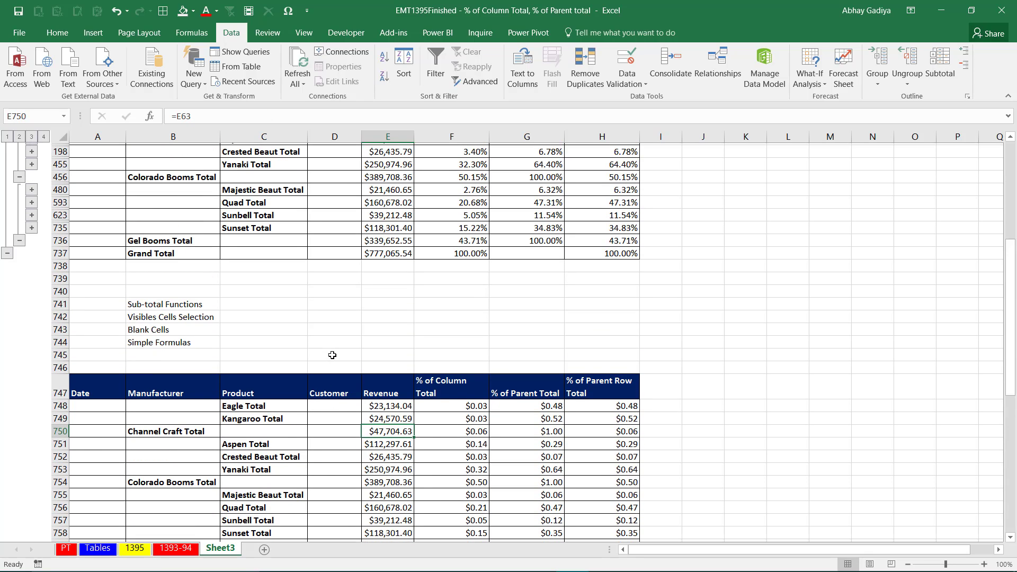